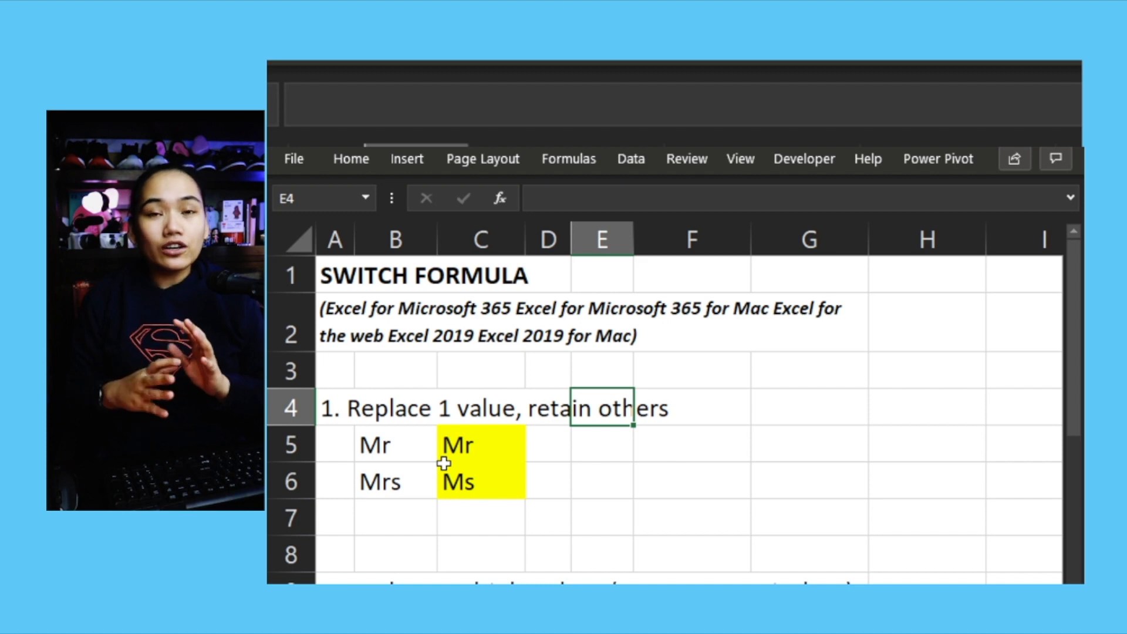
- Examine the SWITCH formula in cell C5 argument by argument: expression, value to match, result and default
{"action": "left_click_drag", "start_coordinate": [493, 465], "coordinate": [491, 460]}
{"action": "left_click", "coordinate": [499, 446]}
{"action": "double_click", "coordinate": [499, 445]}
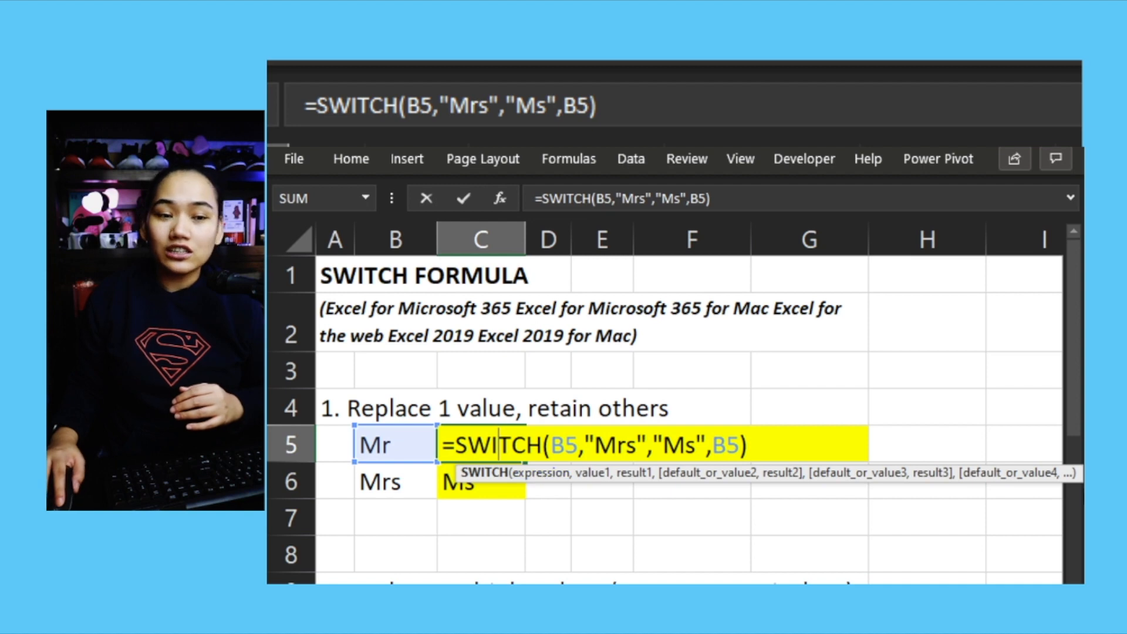
{"action": "double_click", "coordinate": [562, 445]}
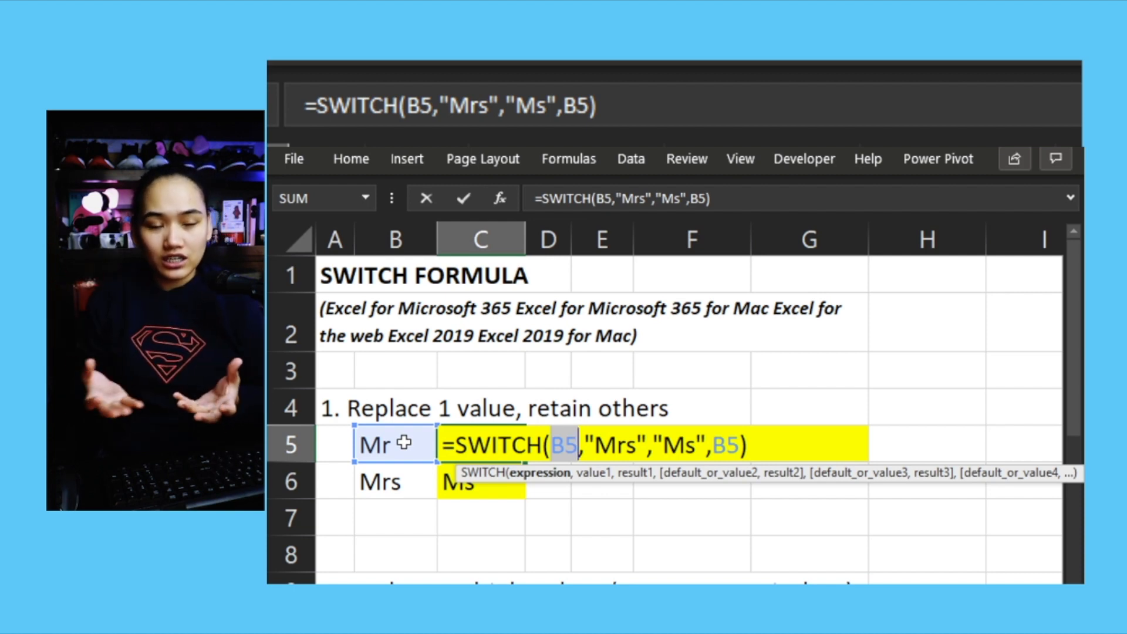
{"action": "left_click", "coordinate": [629, 445]}
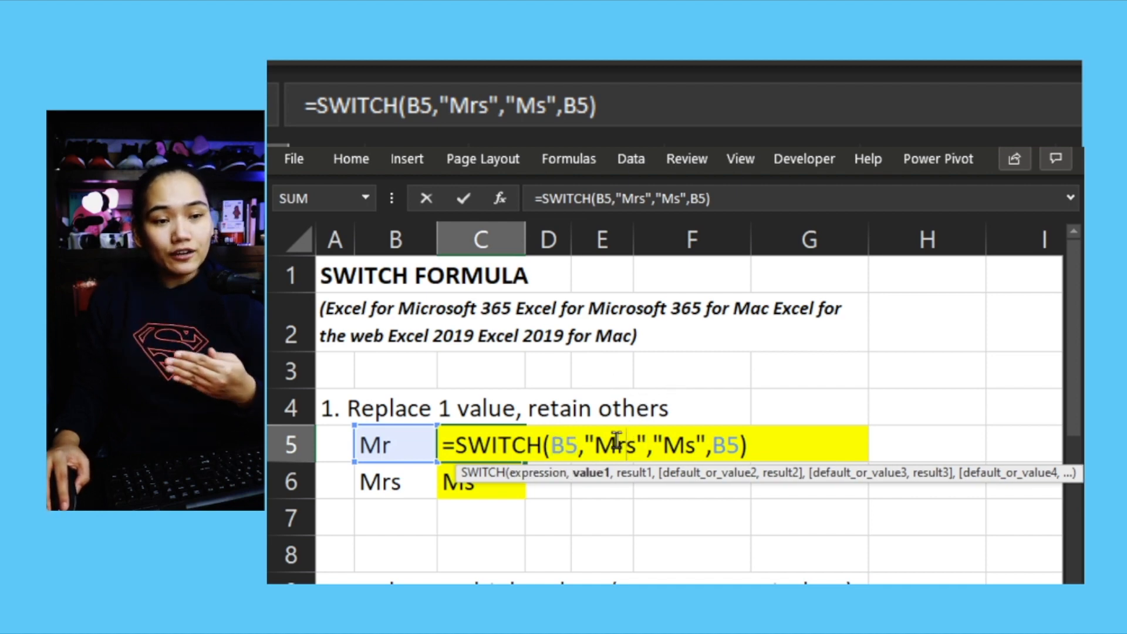
{"action": "double_click", "coordinate": [585, 447]}
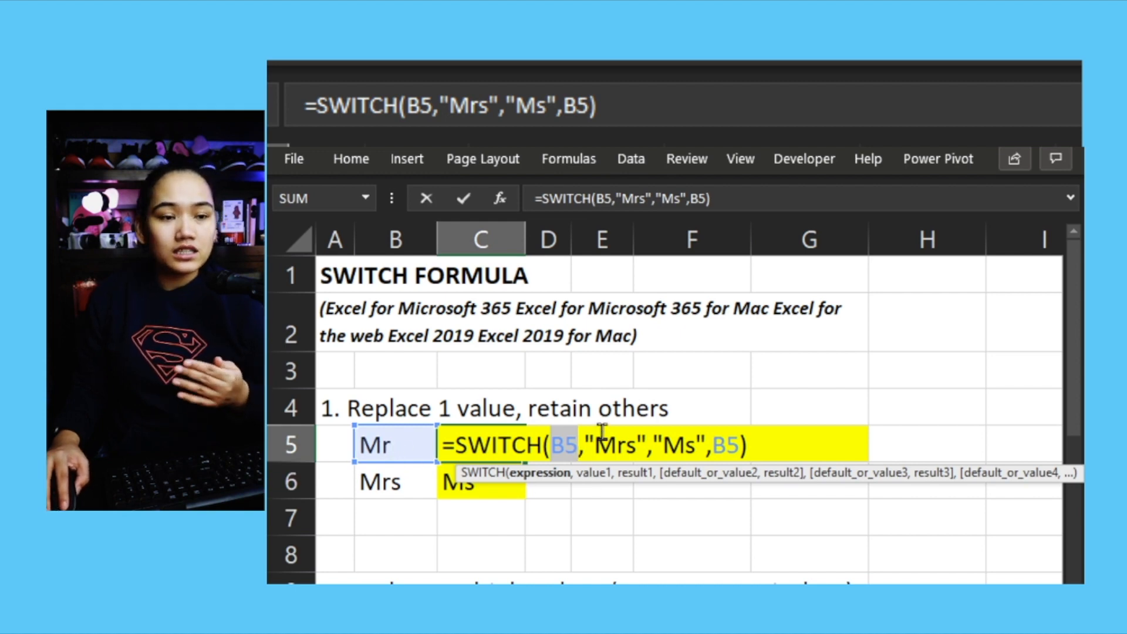
{"action": "double_click", "coordinate": [613, 445]}
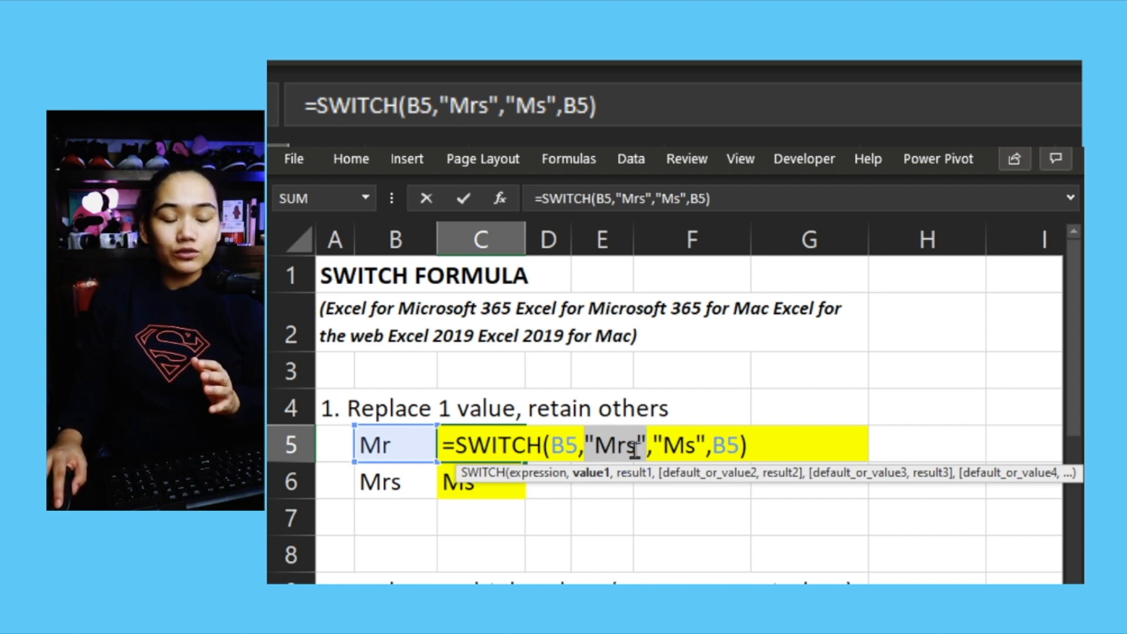
{"action": "double_click", "coordinate": [675, 444]}
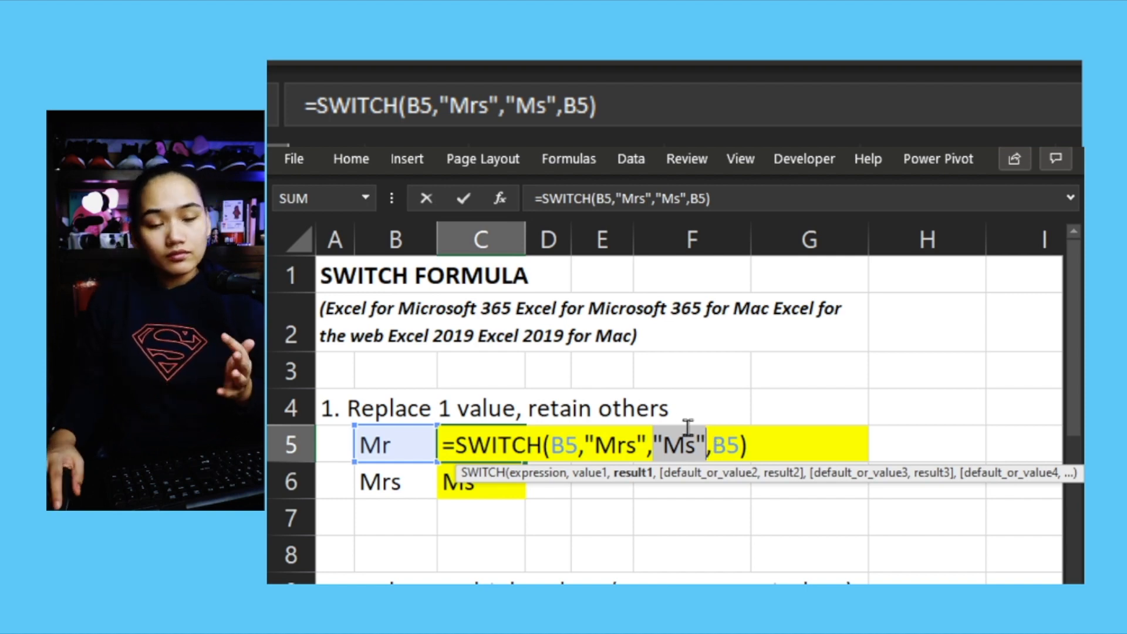
{"action": "double_click", "coordinate": [722, 445]}
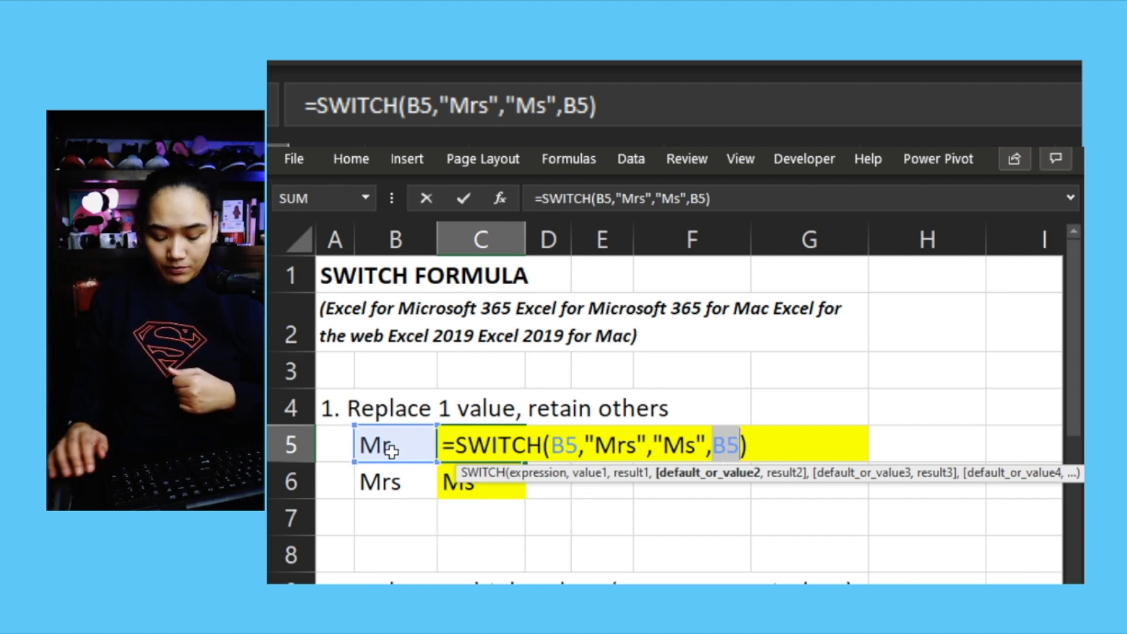
{"action": "key", "text": "Return"}
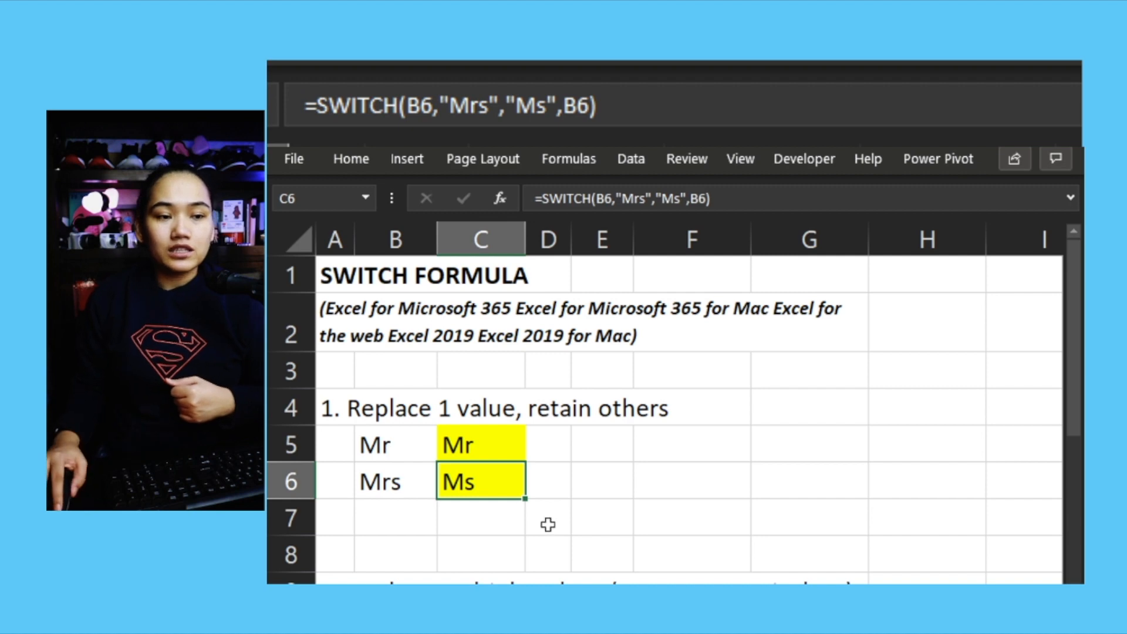
- Copy the SWITCH formula from cell C5 into cell C6
{"action": "left_click", "coordinate": [476, 433]}
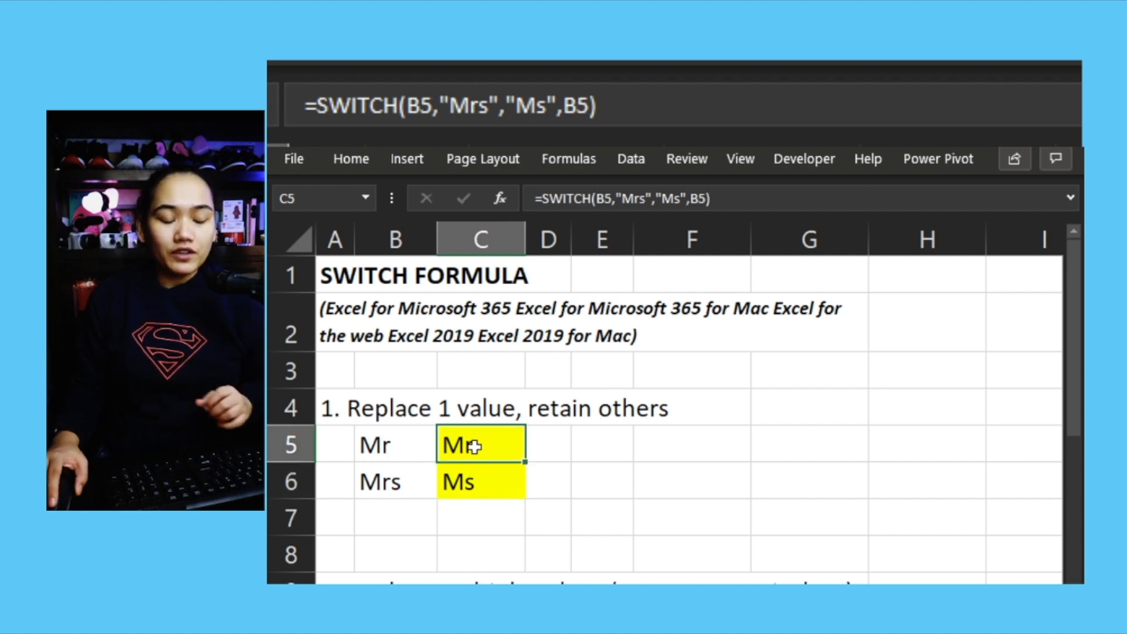
{"action": "key", "text": "ctrl+c"}
{"action": "key", "text": "Down"}
{"action": "key", "text": "ctrl+v"}
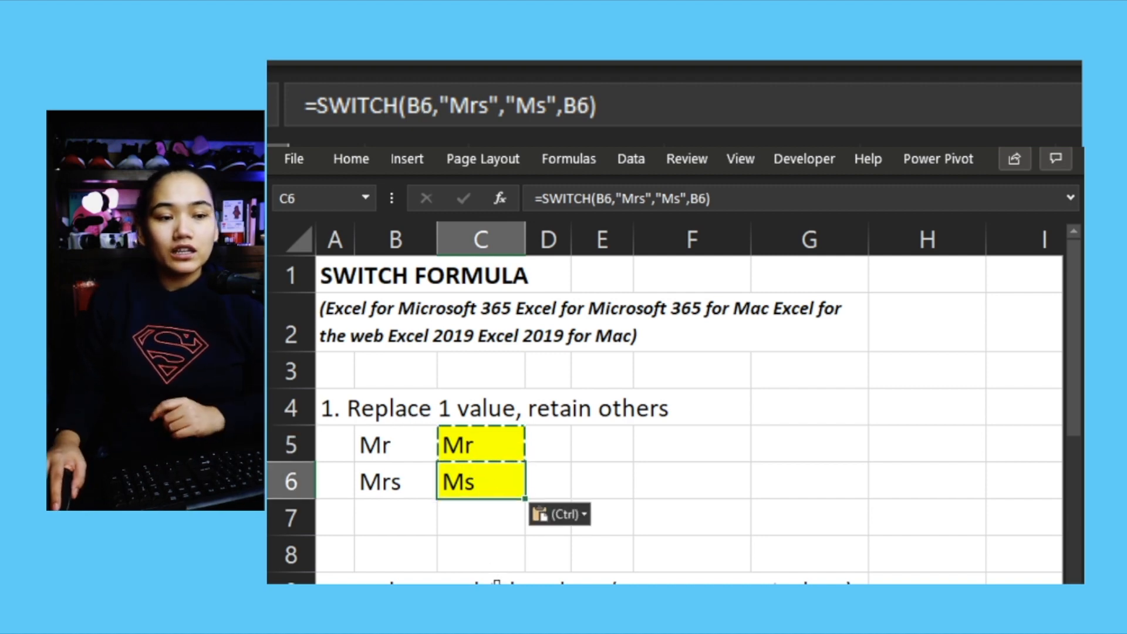
{"action": "key", "text": "Down"}
{"action": "key", "text": "Down"}
- Inspect the SWITCH formula in cell C6, checking its B6 expression and "Ms" result
{"action": "left_click", "coordinate": [496, 478]}
{"action": "double_click", "coordinate": [495, 478]}
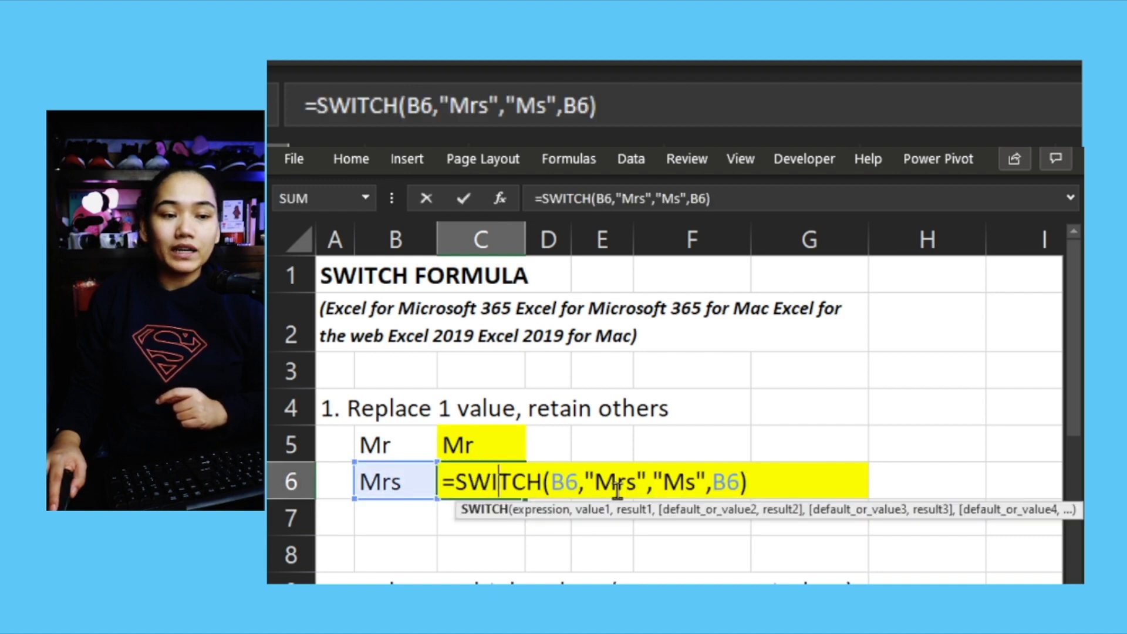
{"action": "left_click", "coordinate": [580, 481]}
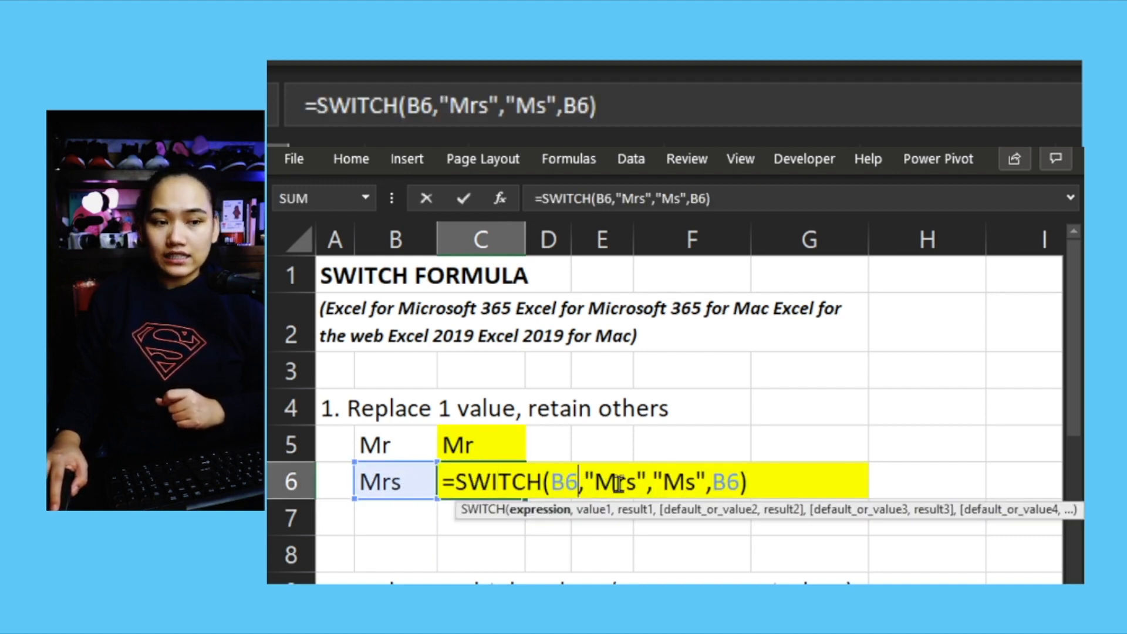
{"action": "double_click", "coordinate": [682, 481]}
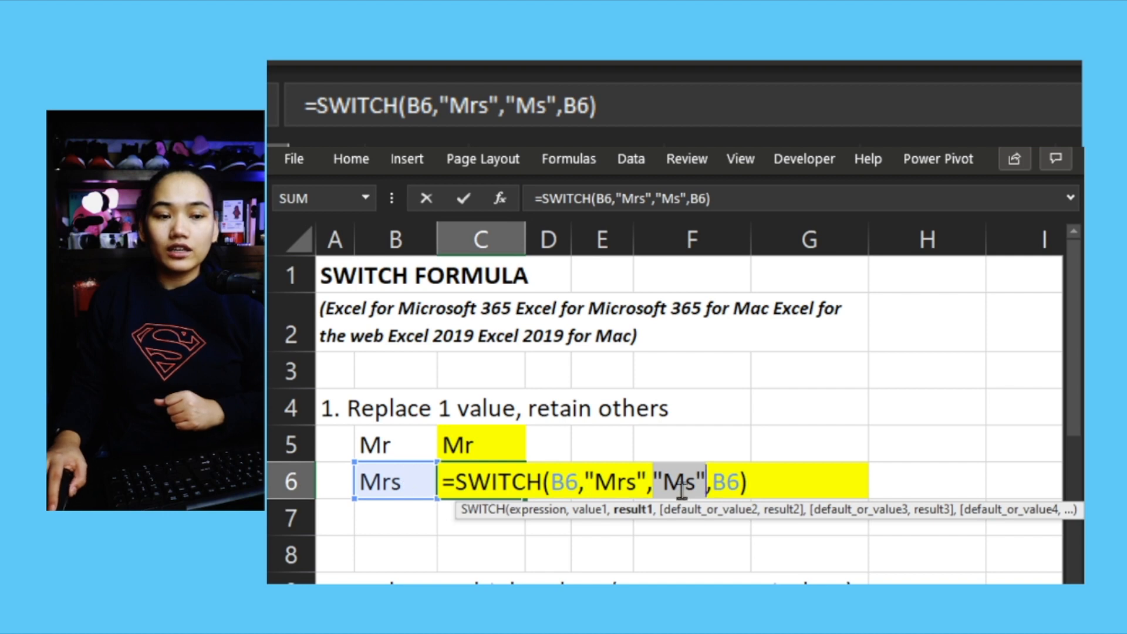
{"action": "key", "text": "Return"}
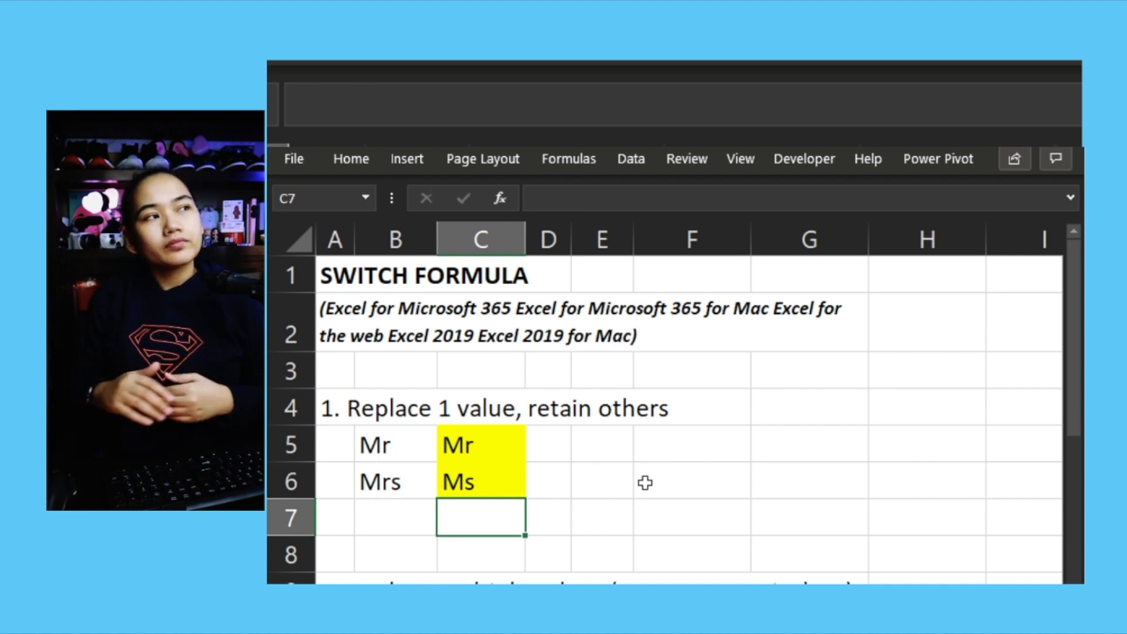
- Examine the VLOOKUP formula in cell F11 of the multiple-values example, including its table array and column index
{"action": "scroll", "coordinate": [539, 455], "scroll_direction": "down", "scroll_amount": 1}
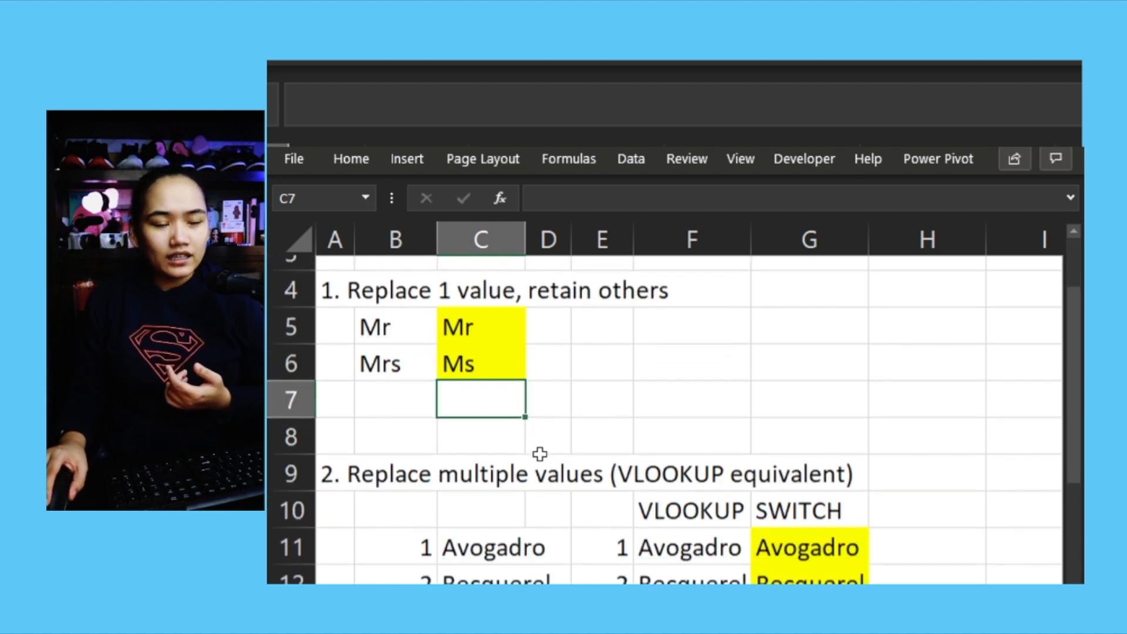
{"action": "scroll", "coordinate": [539, 454], "scroll_direction": "down", "scroll_amount": 1}
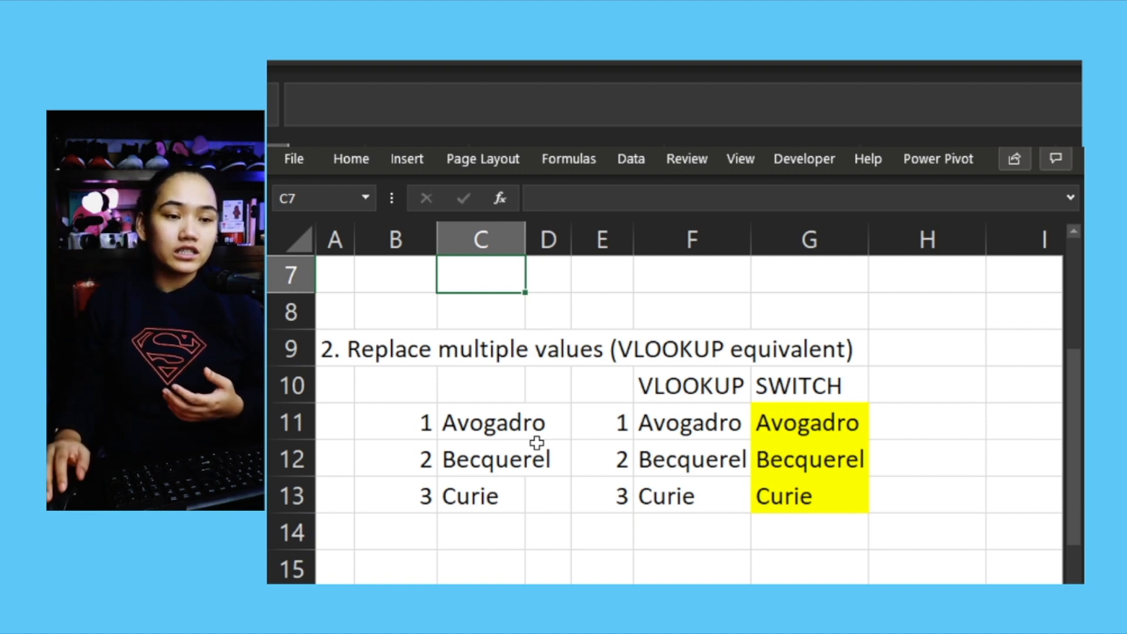
{"action": "left_click", "coordinate": [526, 422]}
{"action": "left_click", "coordinate": [640, 425]}
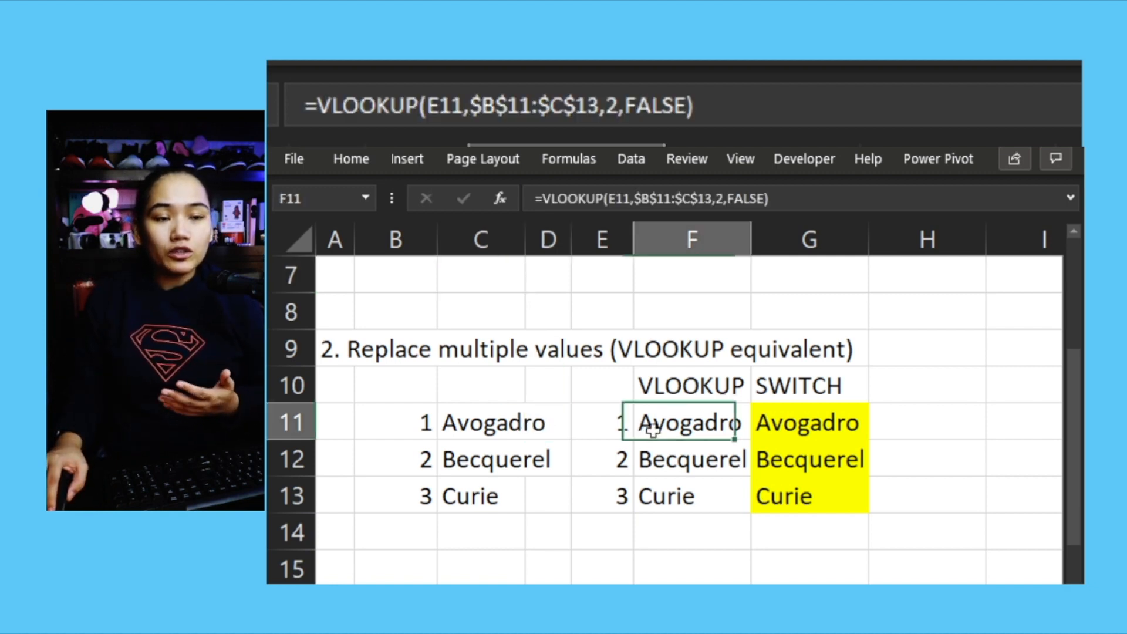
{"action": "double_click", "coordinate": [678, 424]}
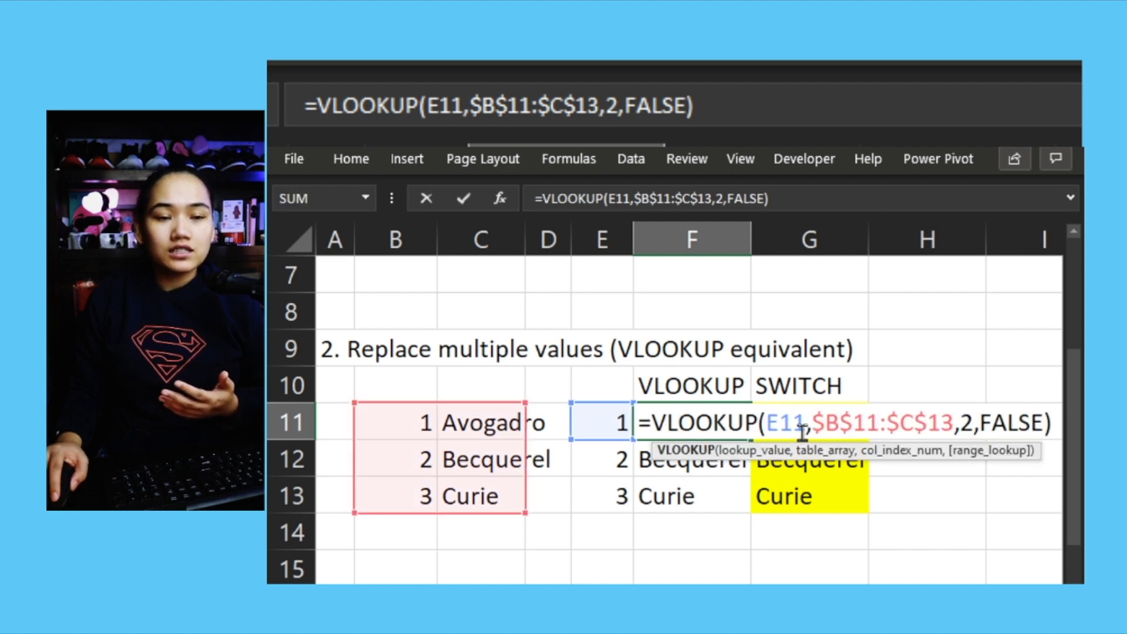
{"action": "left_click", "coordinate": [857, 422]}
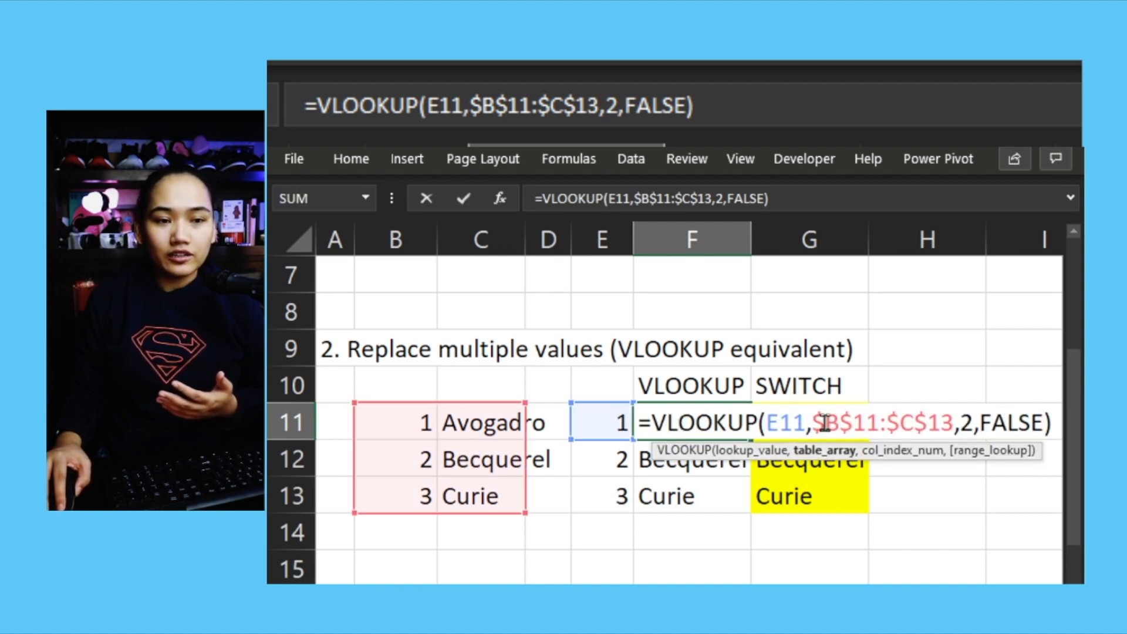
{"action": "left_click_drag", "start_coordinate": [812, 422], "coordinate": [946, 421]}
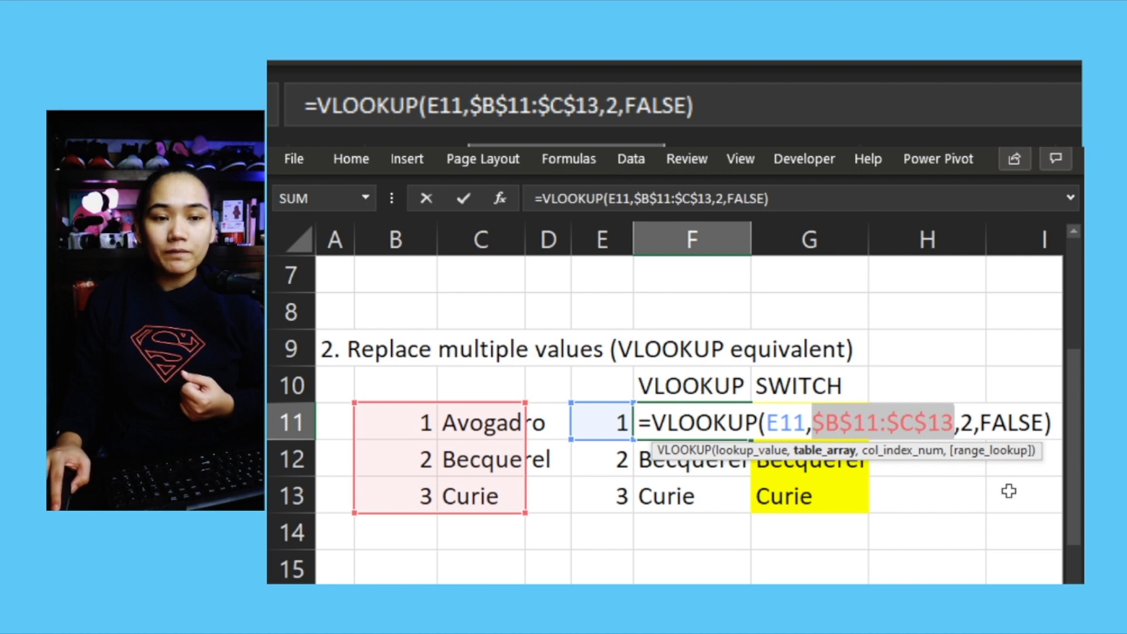
{"action": "double_click", "coordinate": [966, 423]}
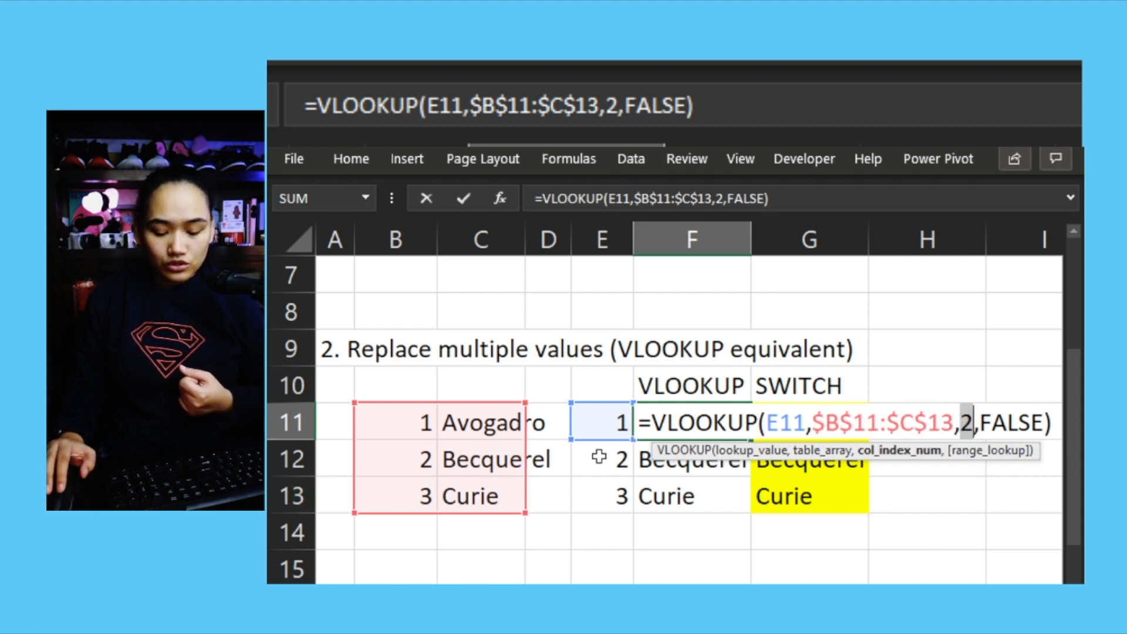
{"action": "key", "text": "Return"}
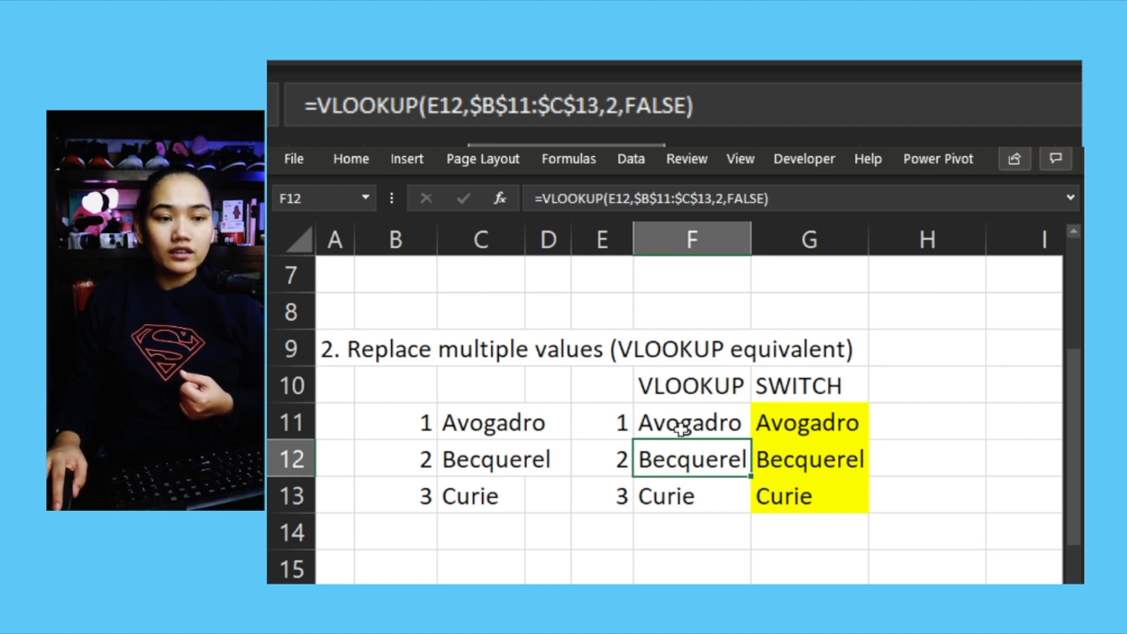
- Test the VLOOKUP and SWITCH formulas with the value 3 in cell E11, and undo that entry
{"action": "left_click", "coordinate": [623, 422]}
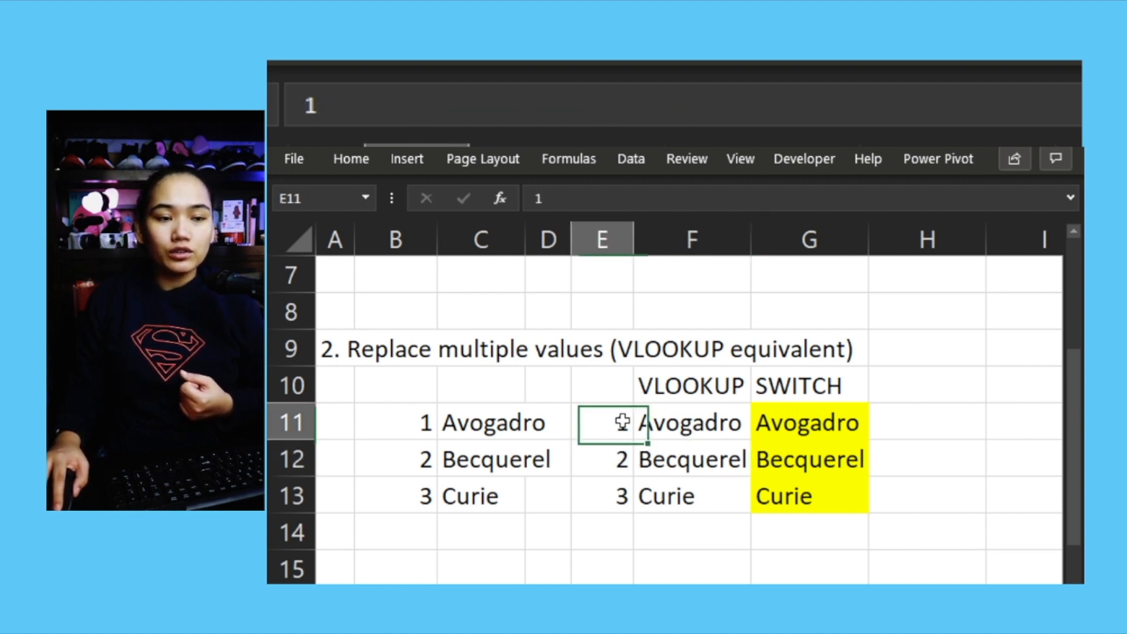
{"action": "type", "text": "3"}
{"action": "key", "text": "Return"}
{"action": "left_click", "coordinate": [615, 418]}
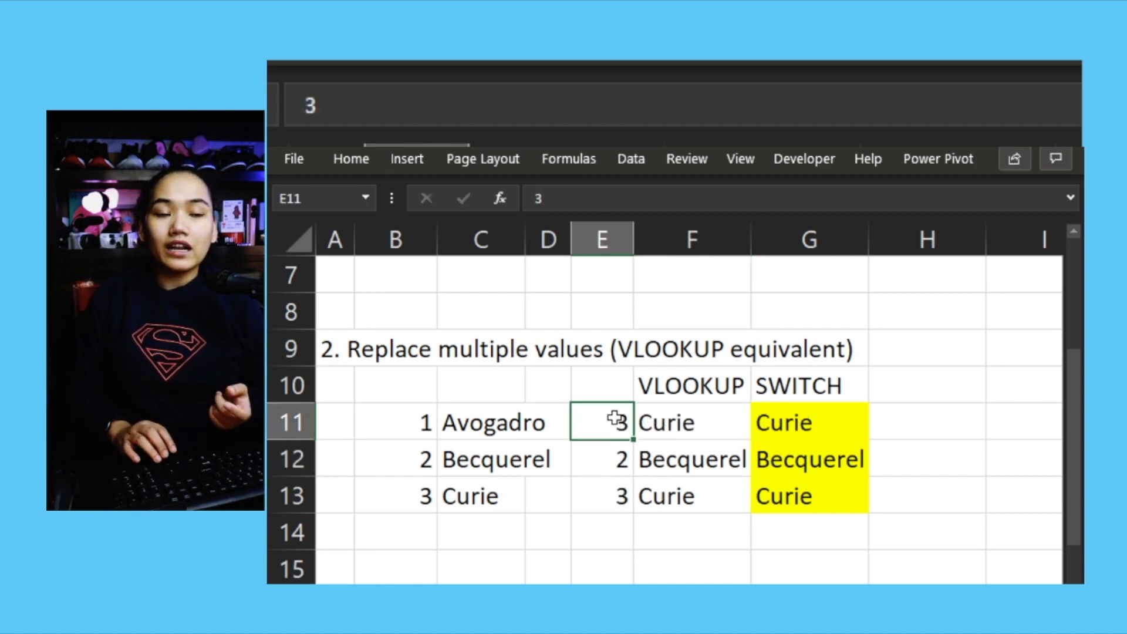
{"action": "key", "text": "ctrl+z"}
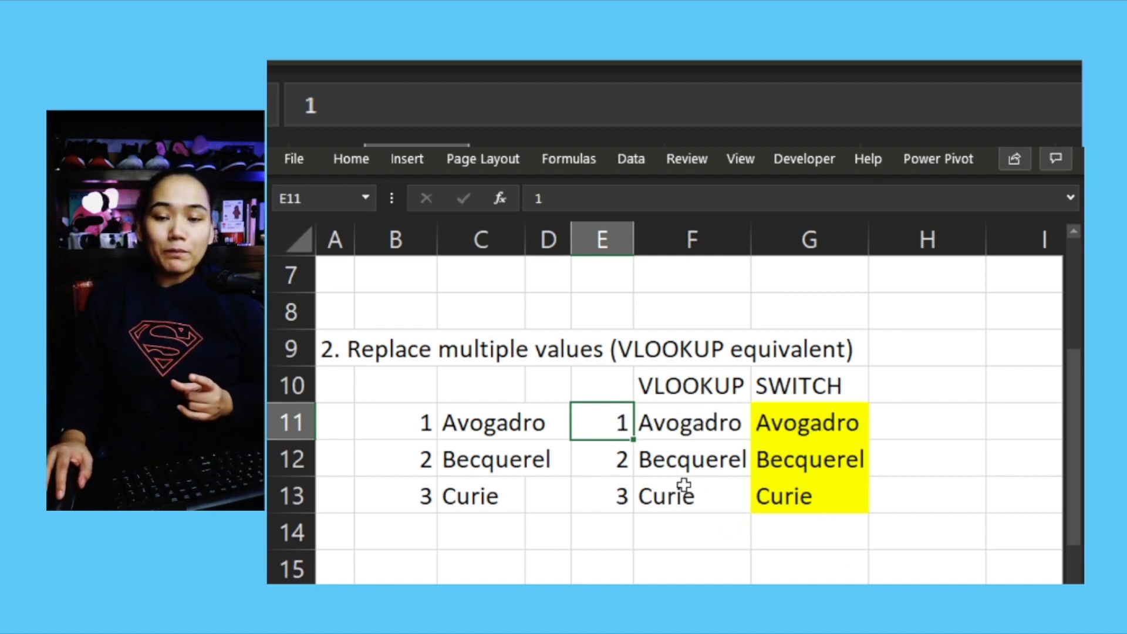
- Try the unmatched value 0 in cell E11, check the VLOOKUP formula in F11, and undo the entry
{"action": "type", "text": "0"}
{"action": "key", "text": "Return"}
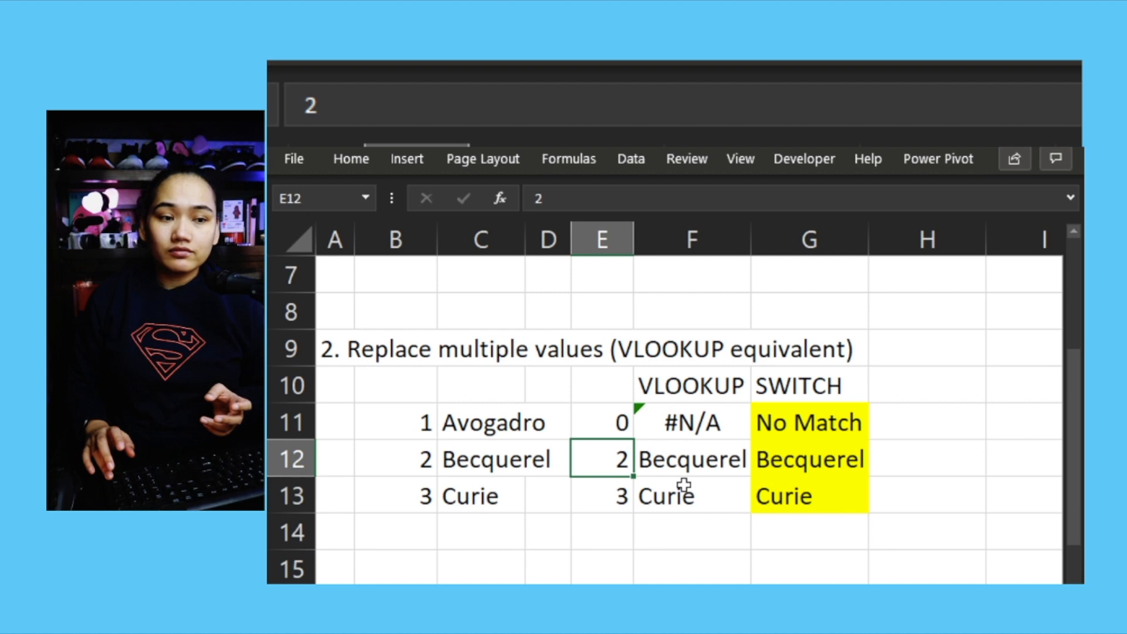
{"action": "double_click", "coordinate": [698, 424]}
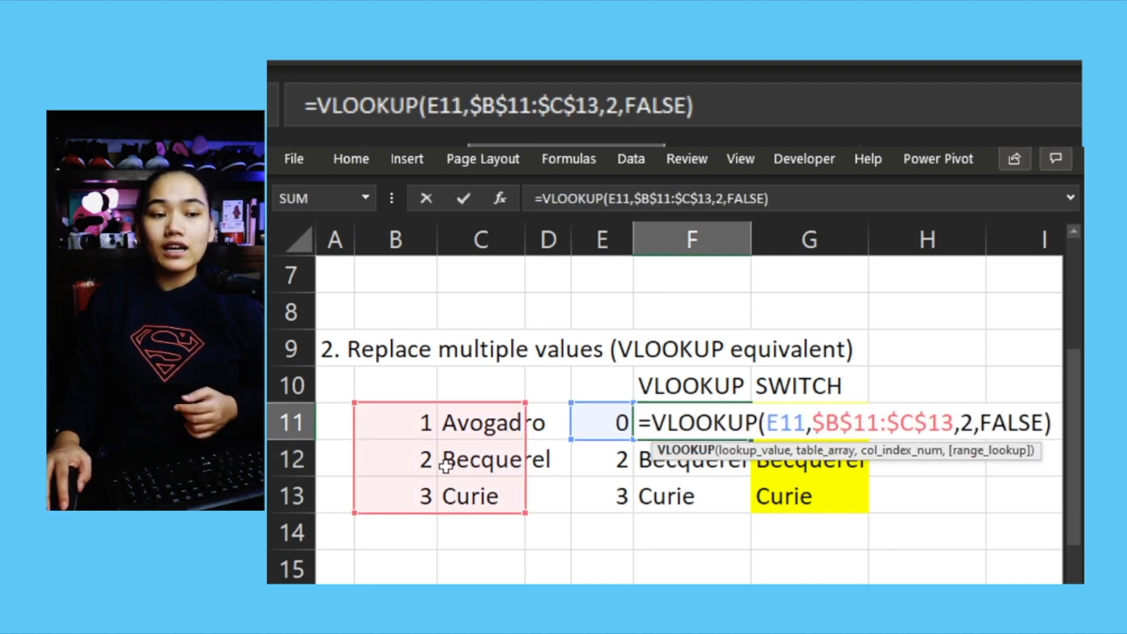
{"action": "key", "text": "Escape"}
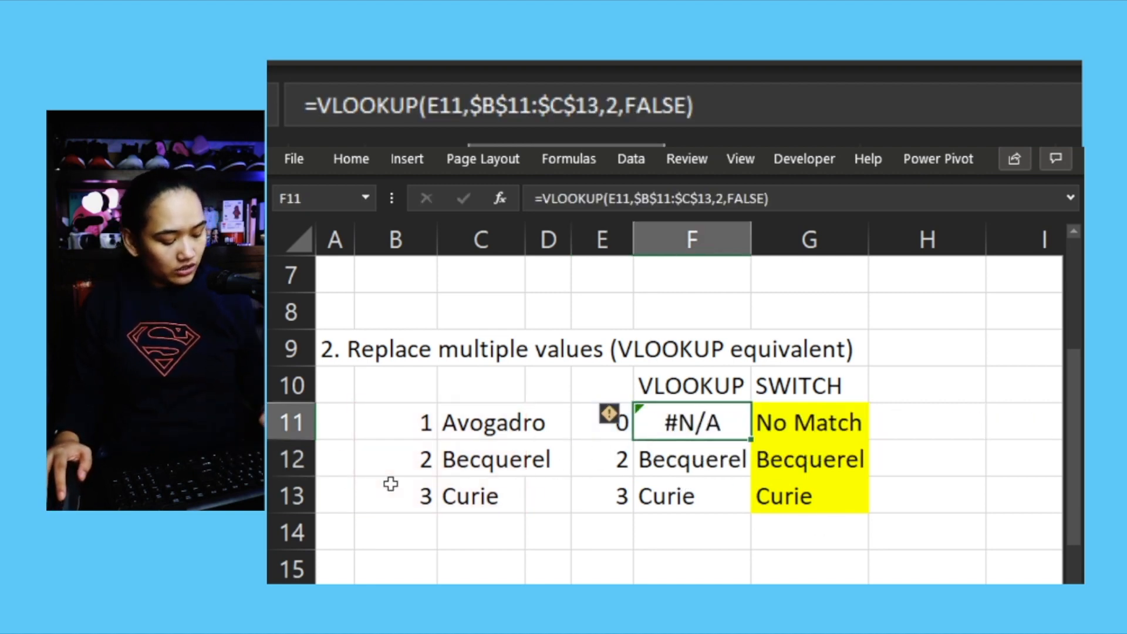
{"action": "key", "text": "ctrl+z"}
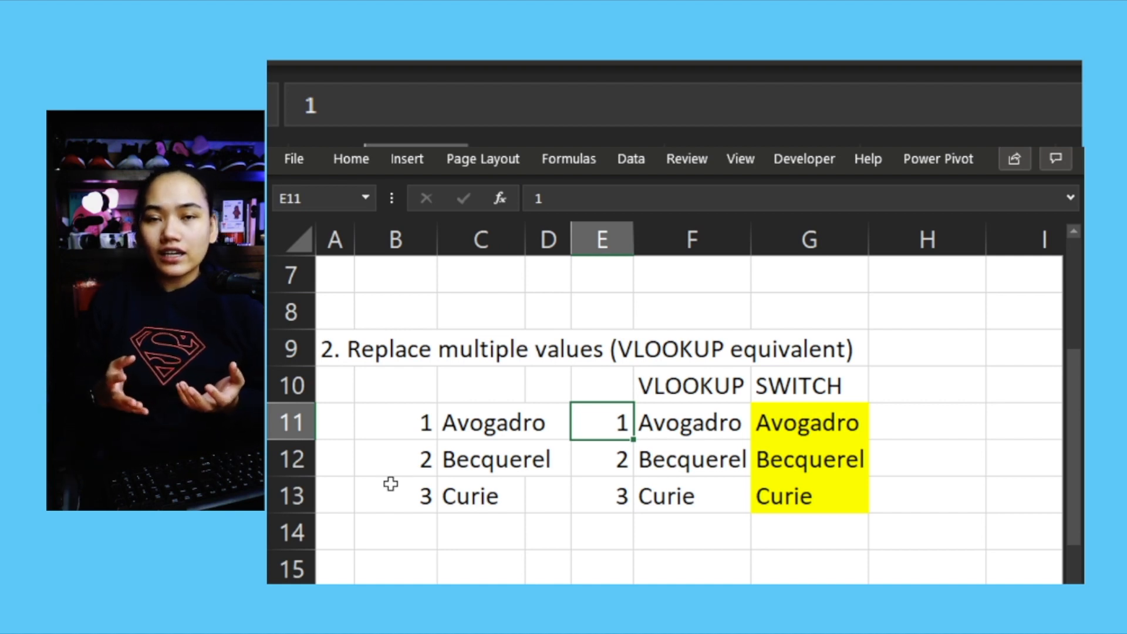
- Clear the lookup table in cells B11:C13 to compare VLOOKUP and SWITCH without a source table
{"action": "left_click_drag", "start_coordinate": [477, 430], "coordinate": [420, 500]}
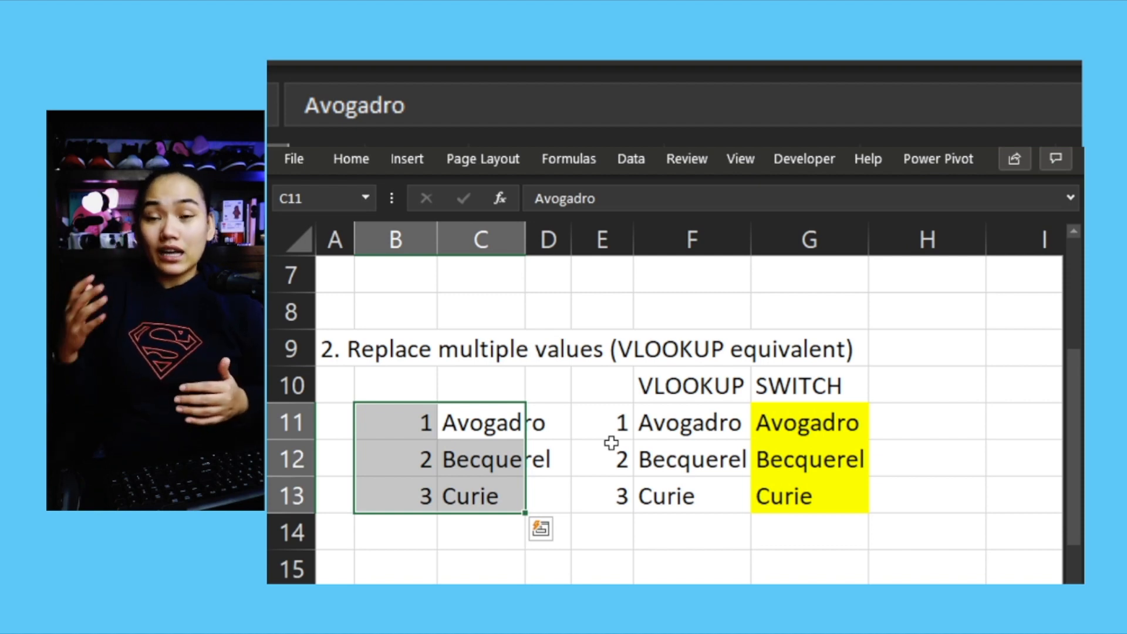
{"action": "left_click", "coordinate": [694, 422]}
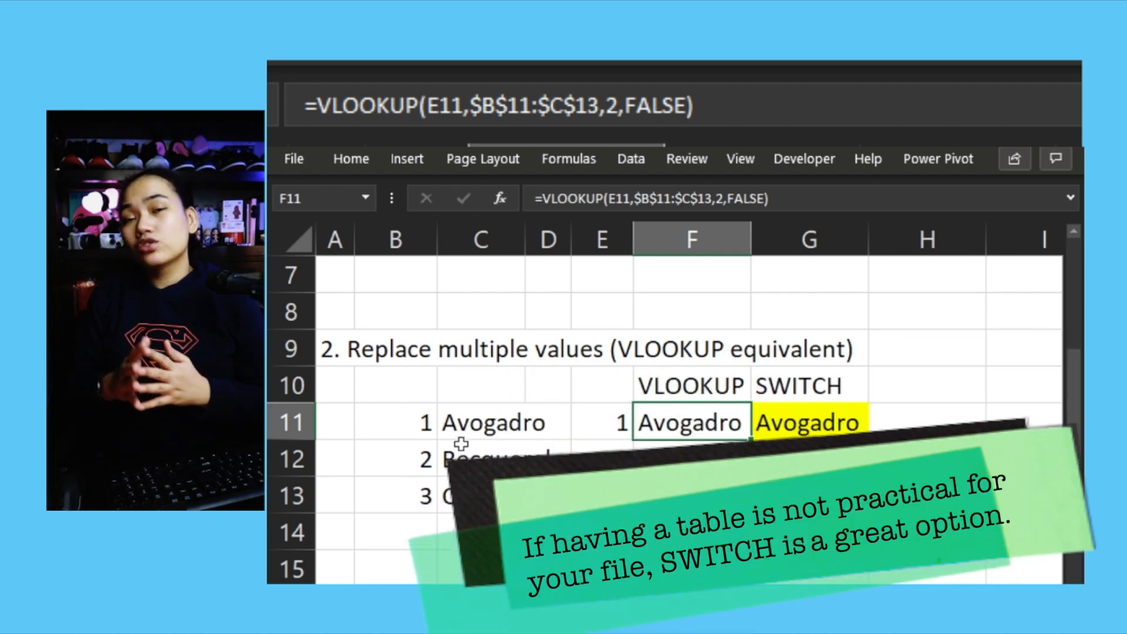
{"action": "left_click", "coordinate": [831, 424]}
{"action": "left_click_drag", "start_coordinate": [518, 436], "coordinate": [422, 496]}
{"action": "key", "text": "Delete"}
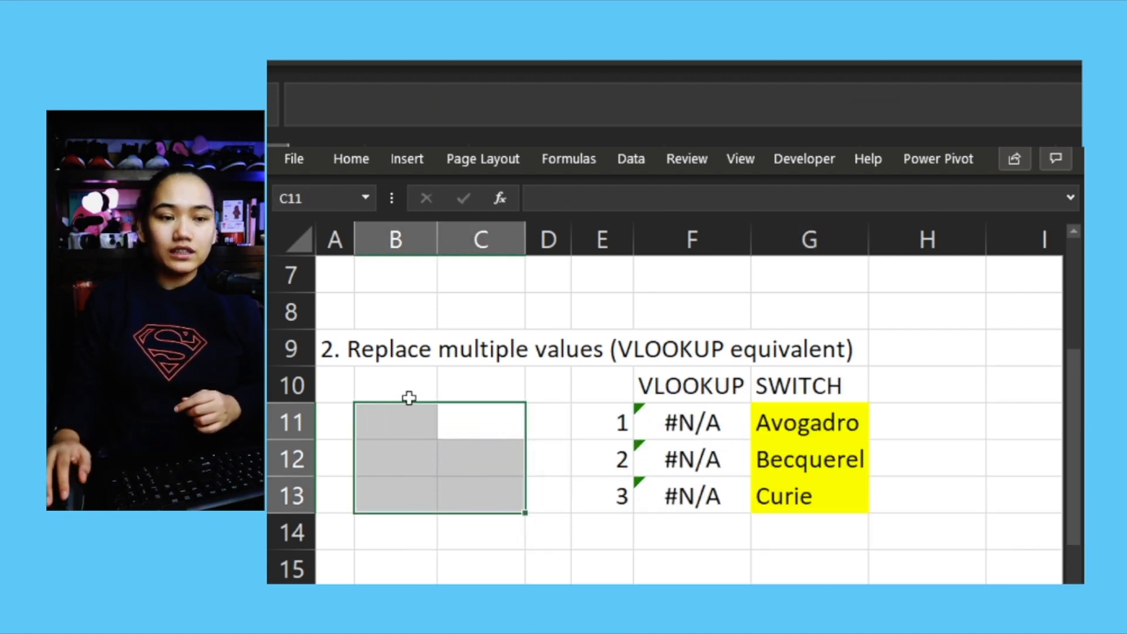
- Examine the SWITCH formula in cell G11, including its expression, first value and result pair, and "No Match" default
{"action": "double_click", "coordinate": [836, 423]}
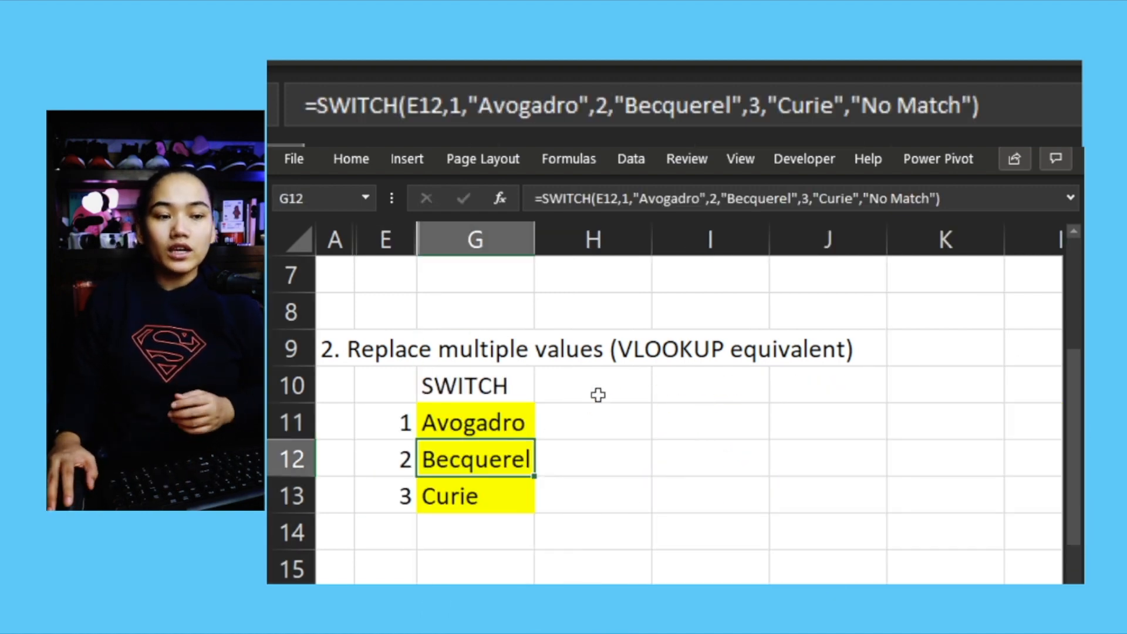
{"action": "double_click", "coordinate": [433, 429]}
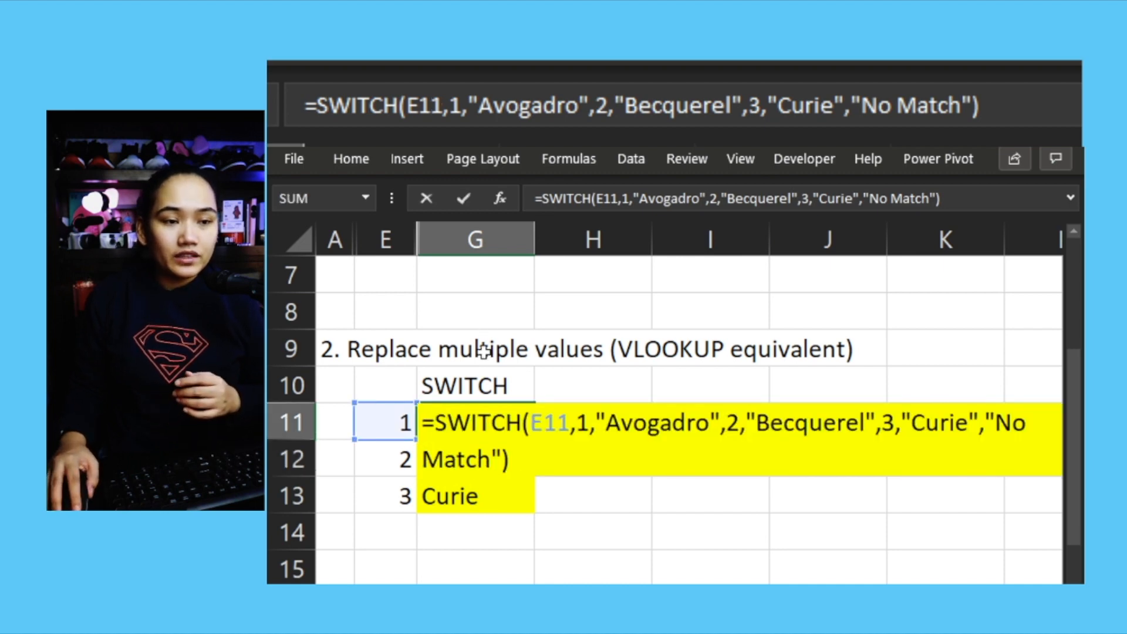
{"action": "double_click", "coordinate": [546, 423]}
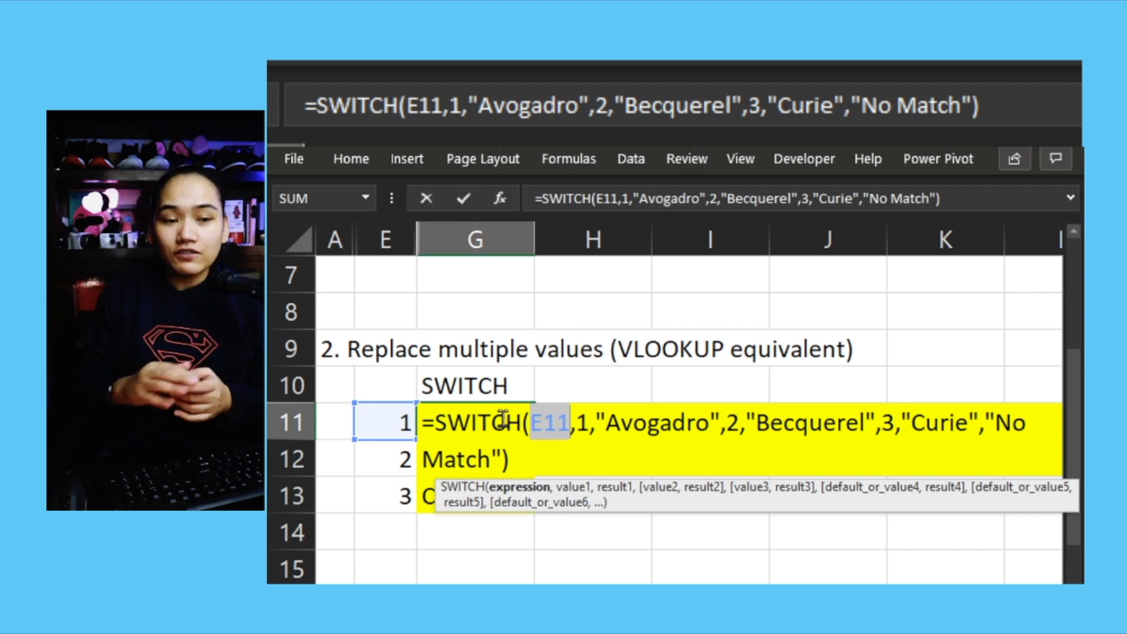
{"action": "double_click", "coordinate": [583, 424]}
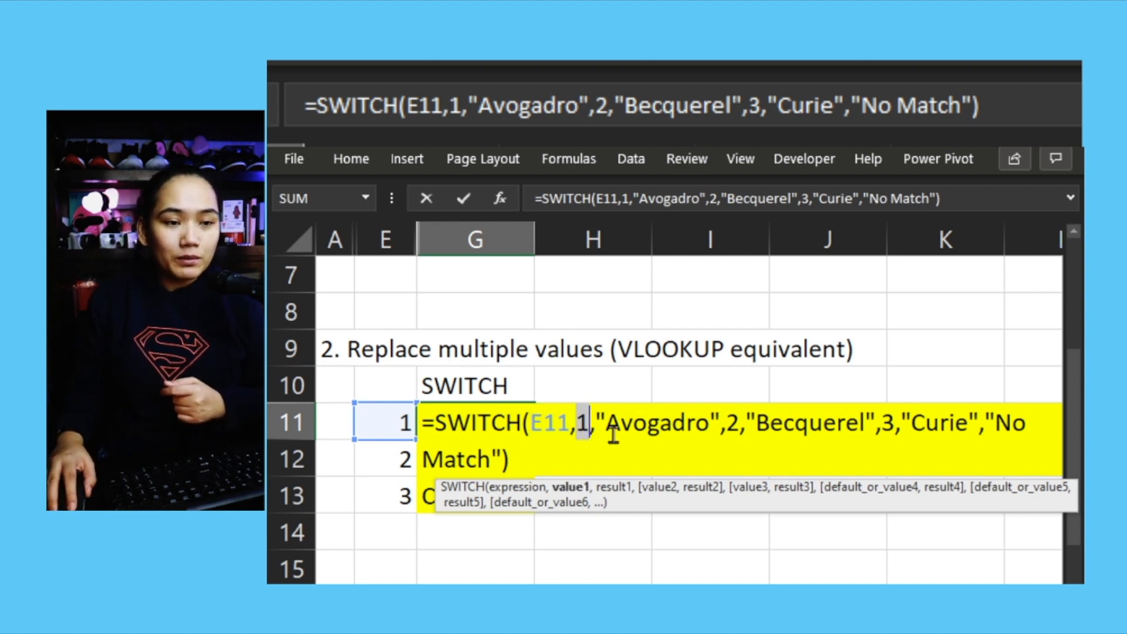
{"action": "double_click", "coordinate": [652, 423]}
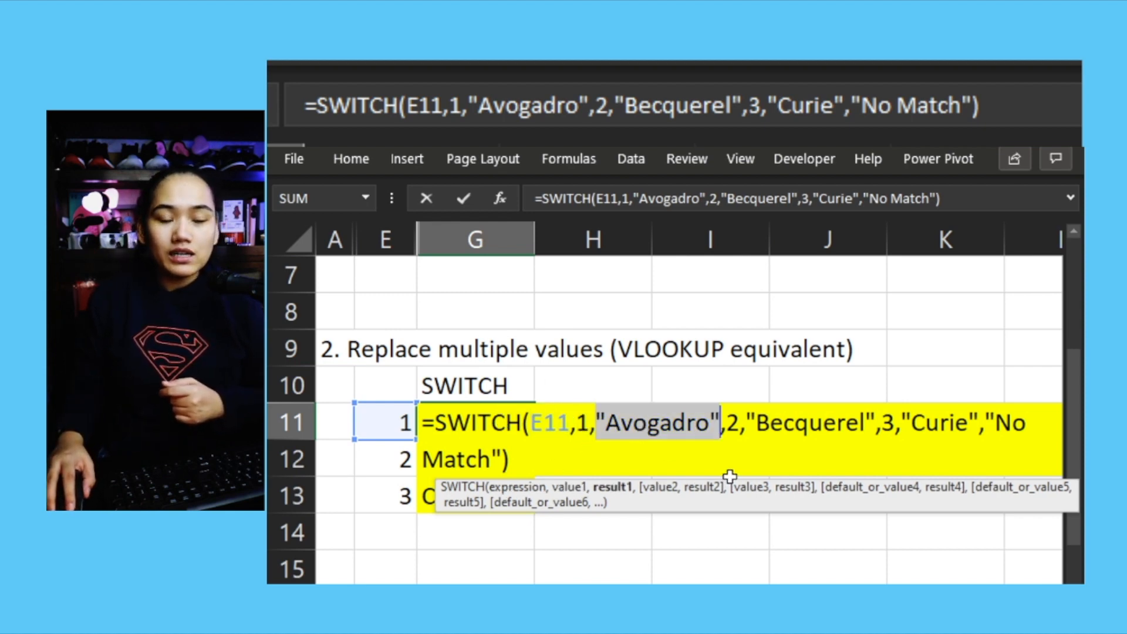
{"action": "left_click", "coordinate": [791, 424]}
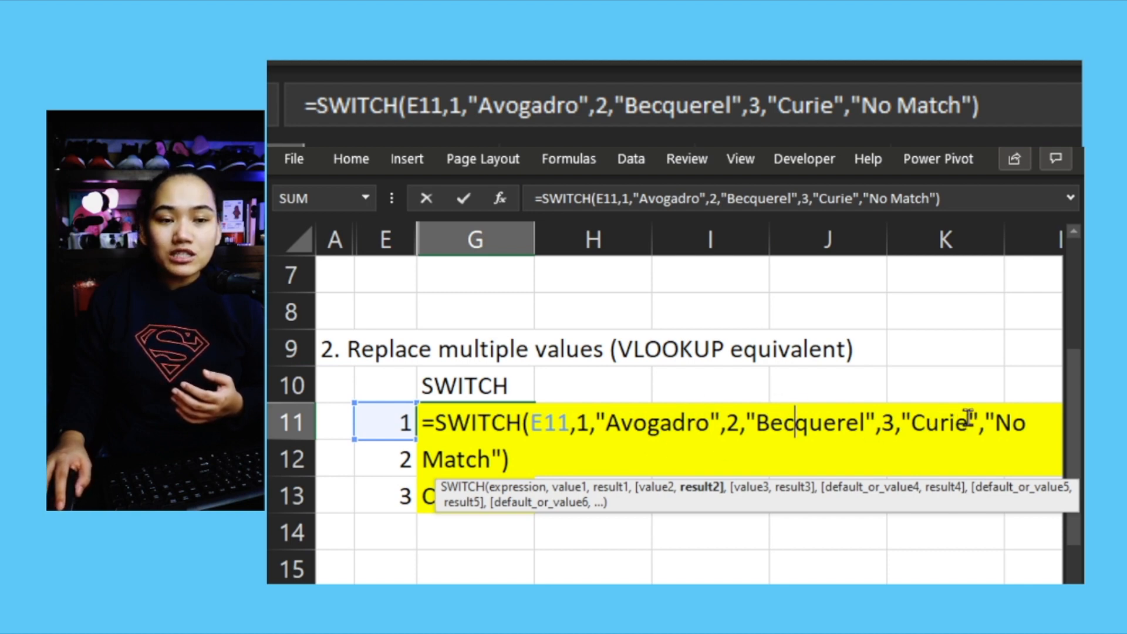
{"action": "left_click", "coordinate": [992, 423]}
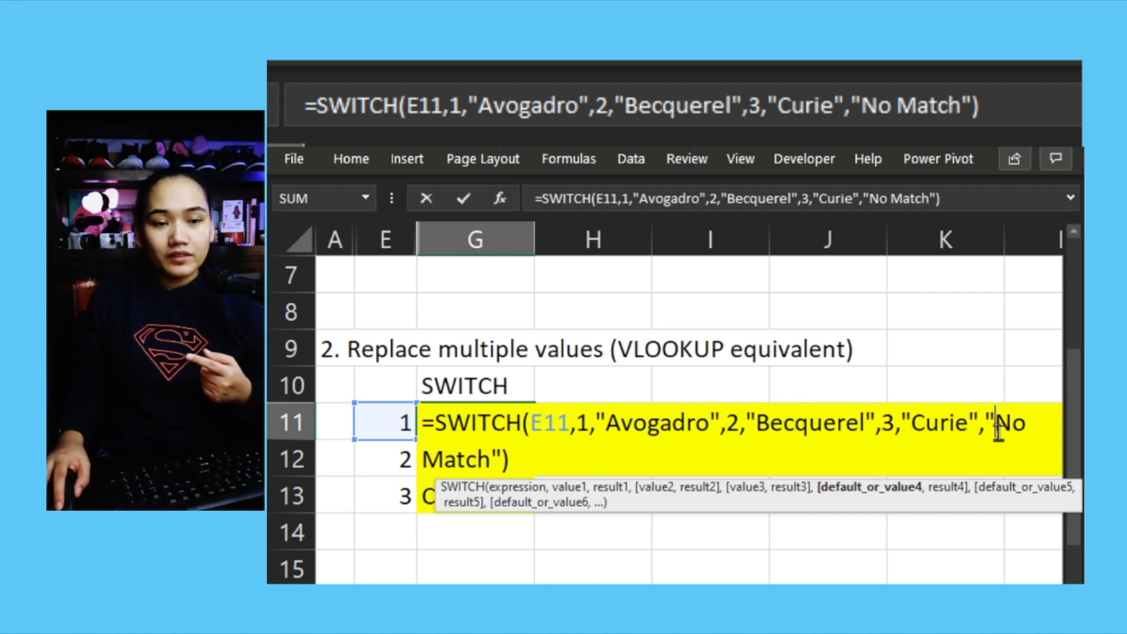
{"action": "left_click_drag", "start_coordinate": [983, 422], "coordinate": [1008, 467]}
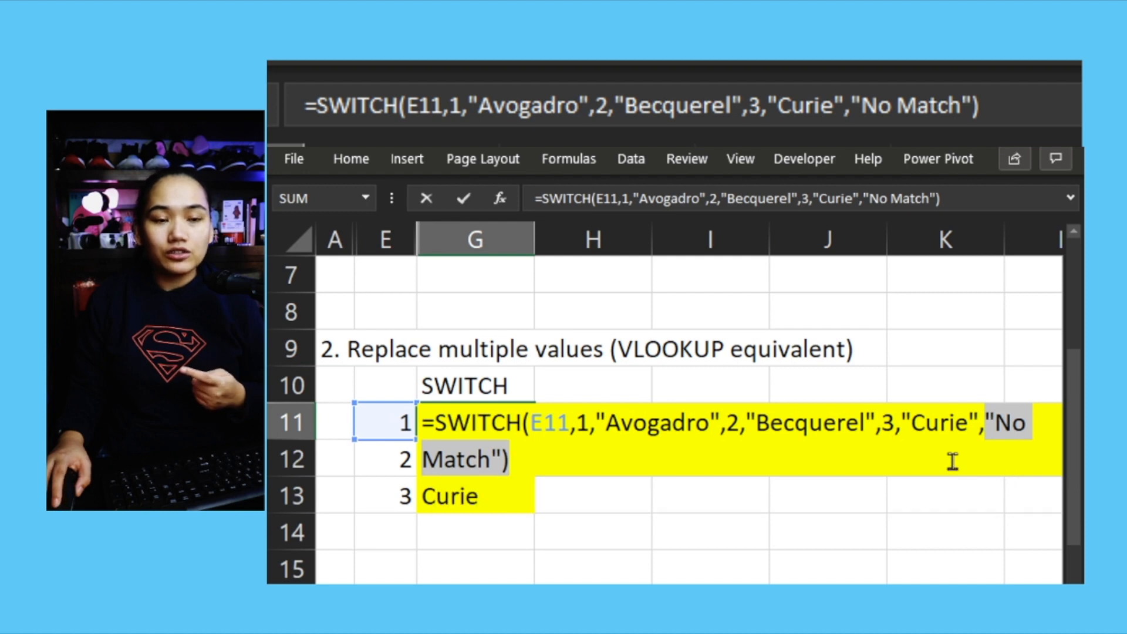
{"action": "key", "text": "shift+Left"}
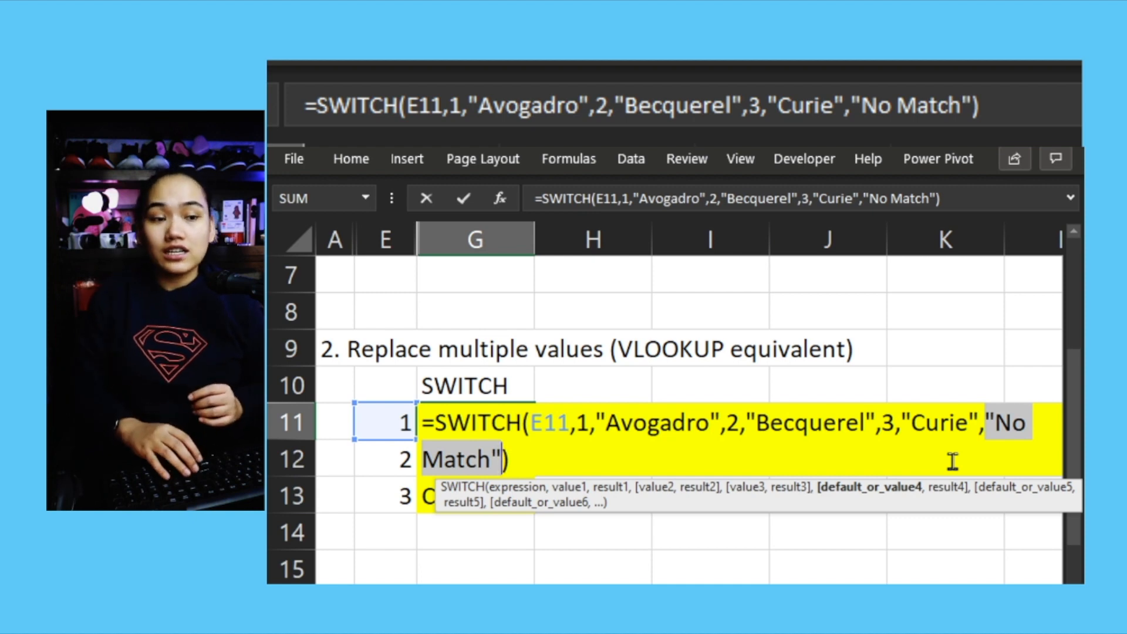
{"action": "key", "text": "Return"}
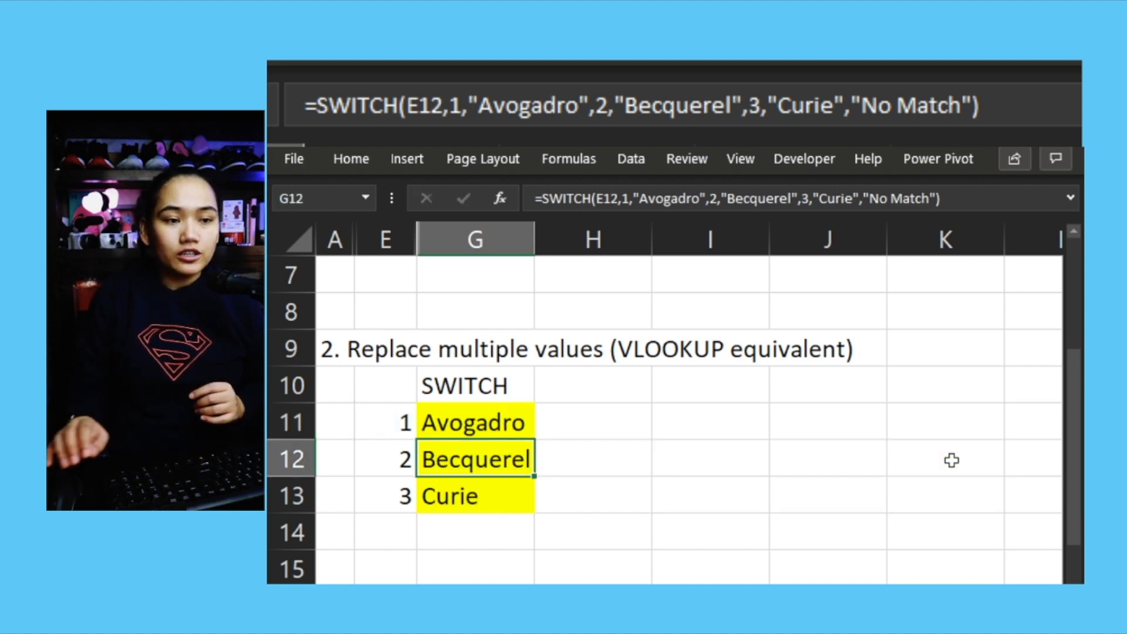
- Copy the SWITCH formula in cell G11 into the range G11:G13
{"action": "left_click", "coordinate": [504, 431]}
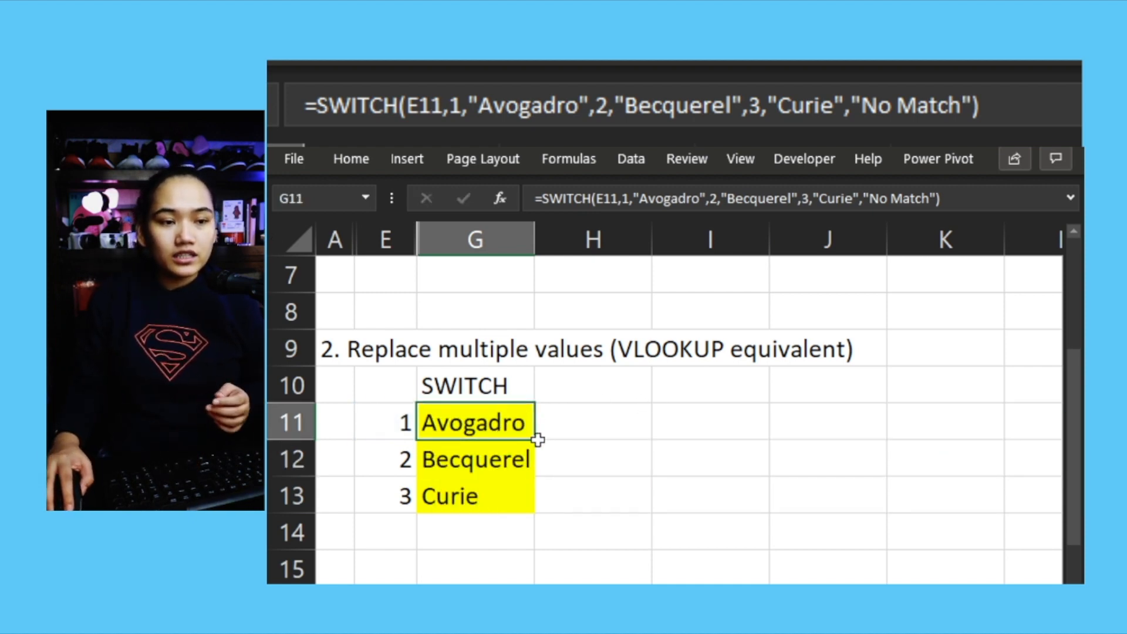
{"action": "key", "text": "ctrl+c"}
{"action": "key", "text": "shift+Down"}
{"action": "key", "text": "shift+Down"}
{"action": "key", "text": "ctrl+v"}
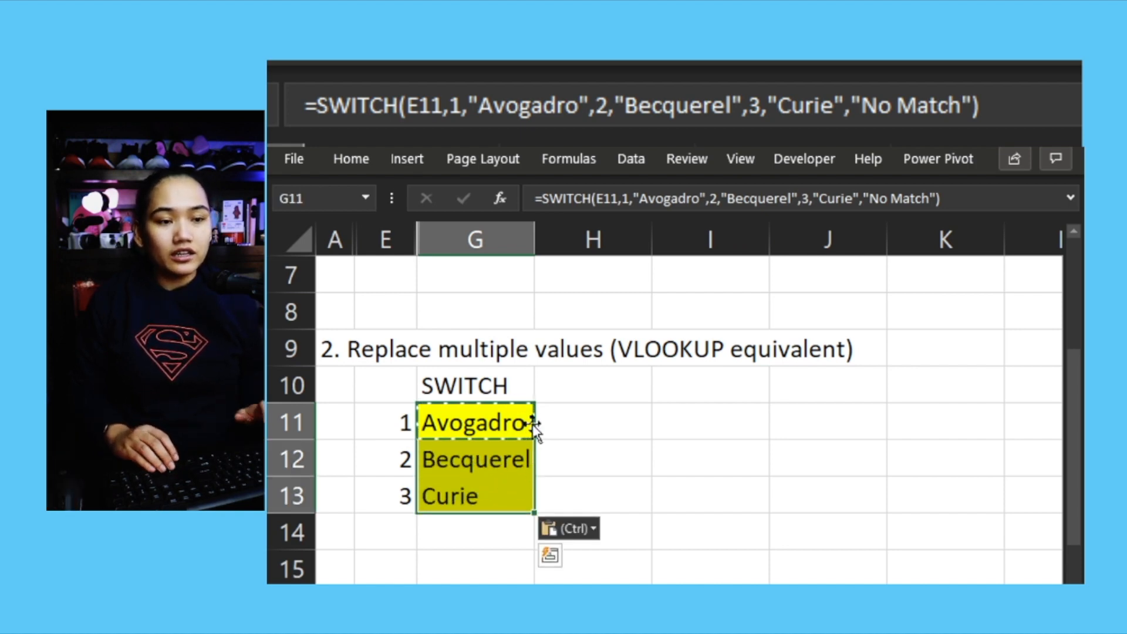
- Test the SWITCH formula's default with the unmatched value 5 in cell E11, and undo that entry
{"action": "key", "text": "Left"}
{"action": "key", "text": "Up"}
{"action": "key", "text": "Down"}
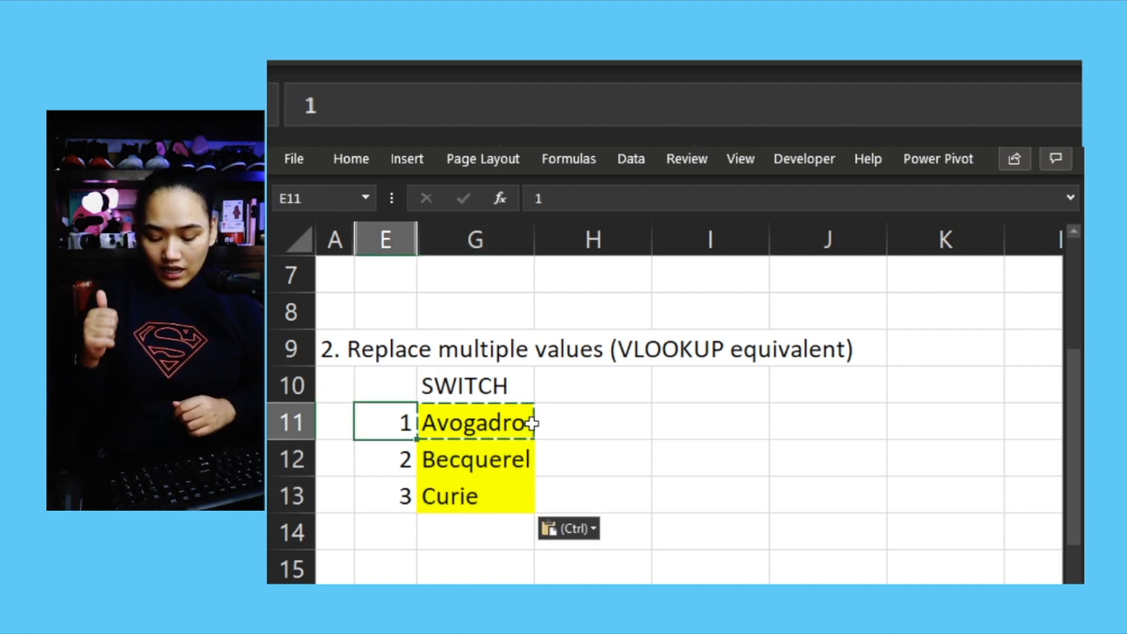
{"action": "type", "text": "5"}
{"action": "key", "text": "Return"}
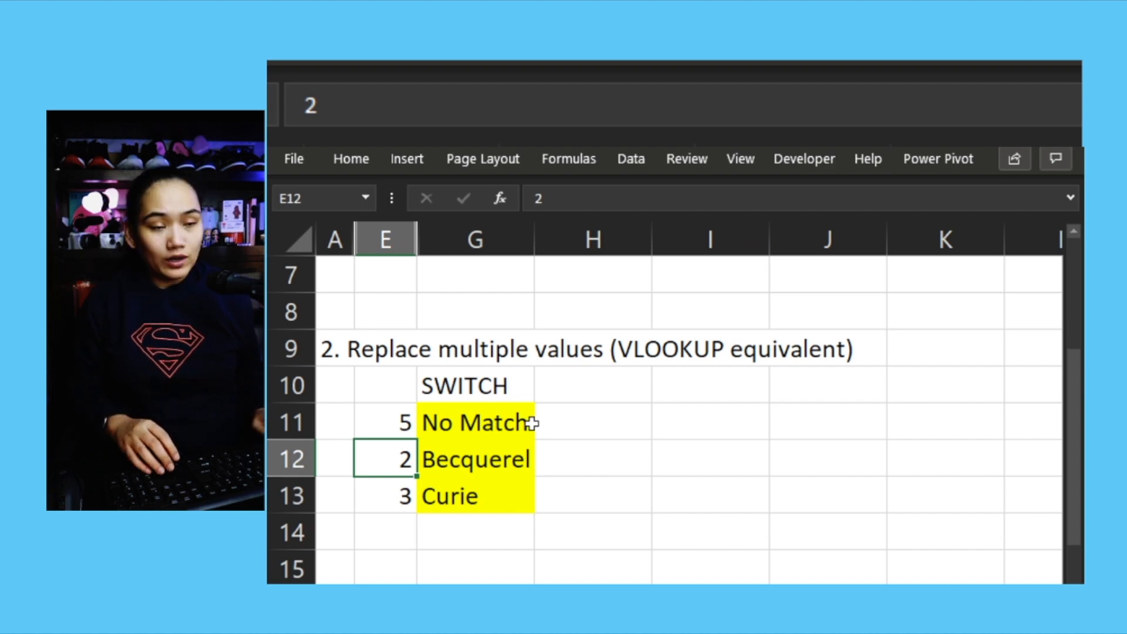
{"action": "key", "text": "ctrl+z"}
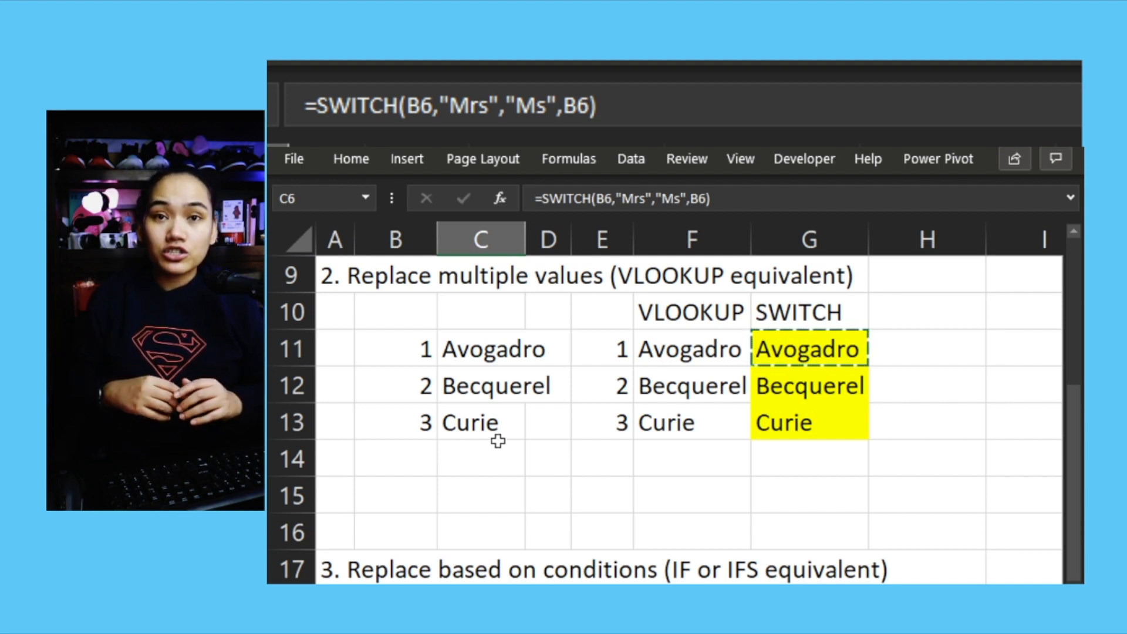
- In the conditions example, examine the sample score in cell G23 and the logical test formula in H23
{"action": "left_click", "coordinate": [622, 428]}
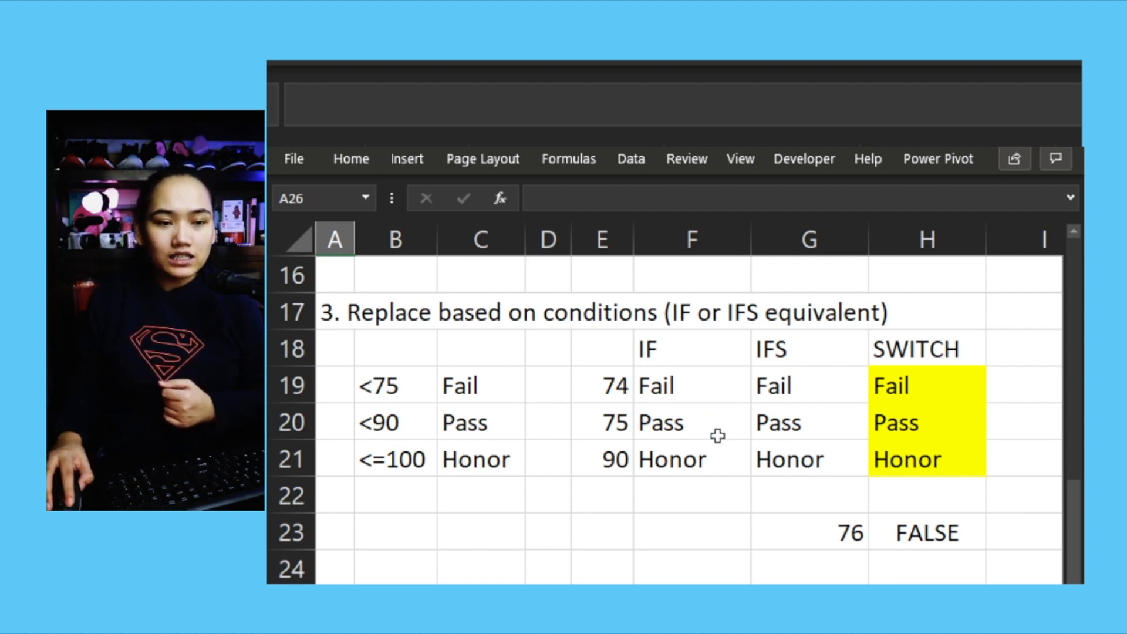
{"action": "double_click", "coordinate": [786, 535]}
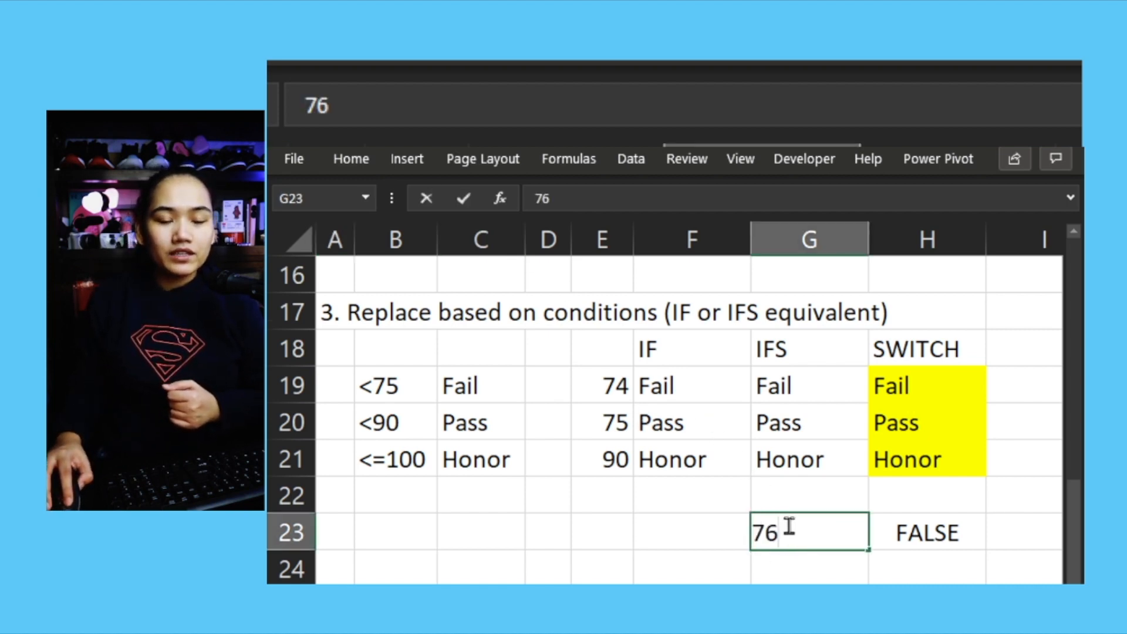
{"action": "key", "text": "Return"}
{"action": "double_click", "coordinate": [930, 532]}
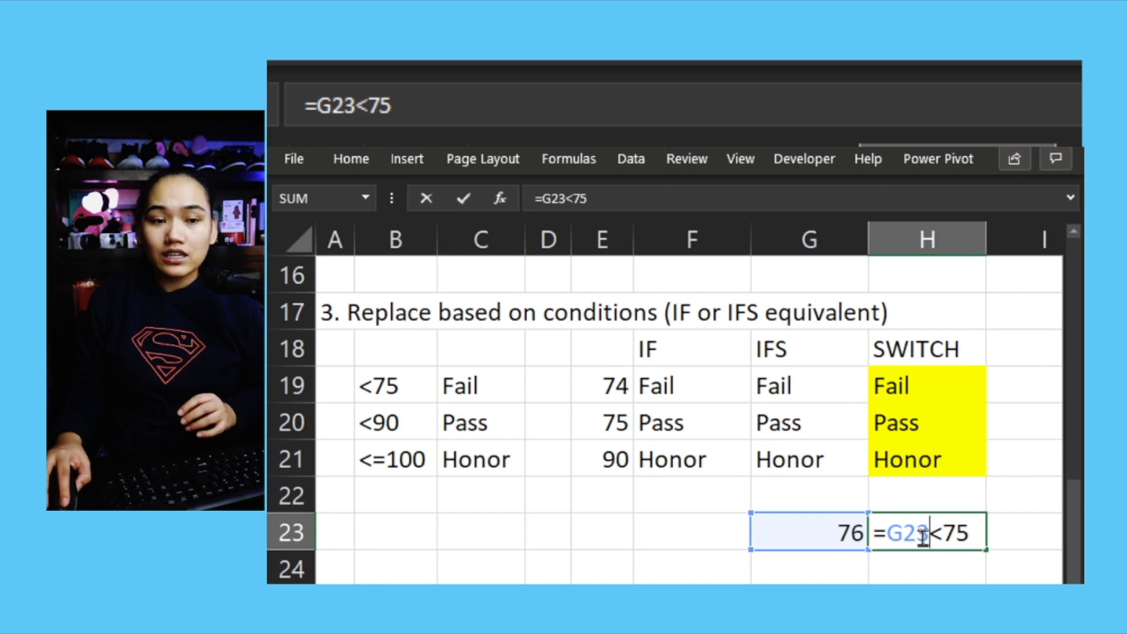
{"action": "key", "text": "Return"}
{"action": "key", "text": "Up"}
- Try the score 74 in cell G23 to check the logical test in H23, and undo the entry
{"action": "left_click", "coordinate": [839, 537]}
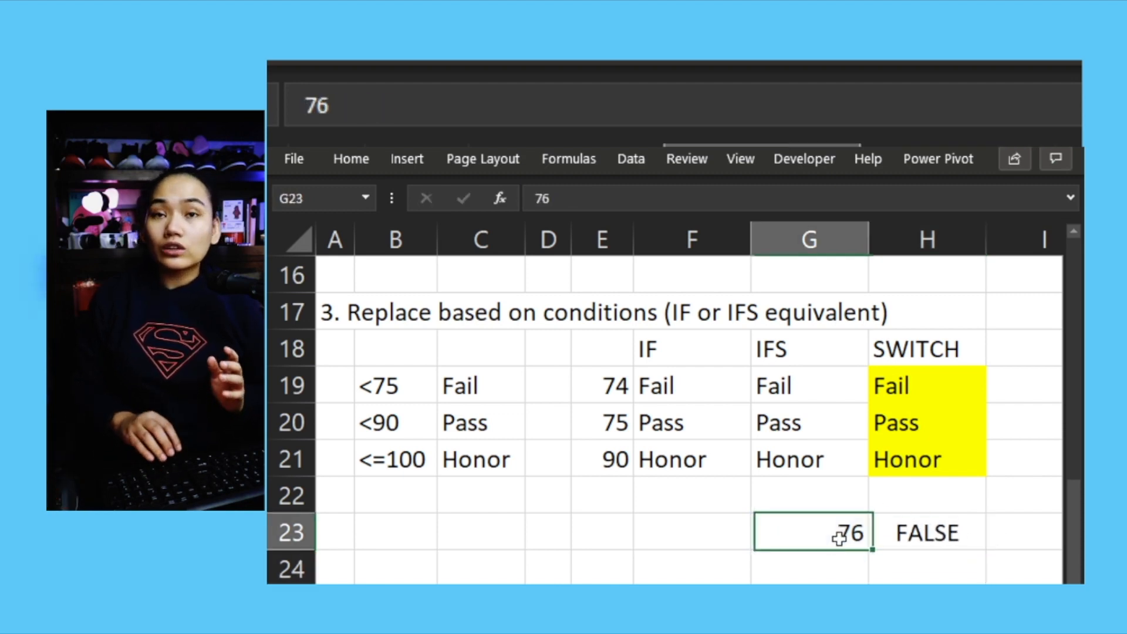
{"action": "type", "text": "74"}
{"action": "key", "text": "Return"}
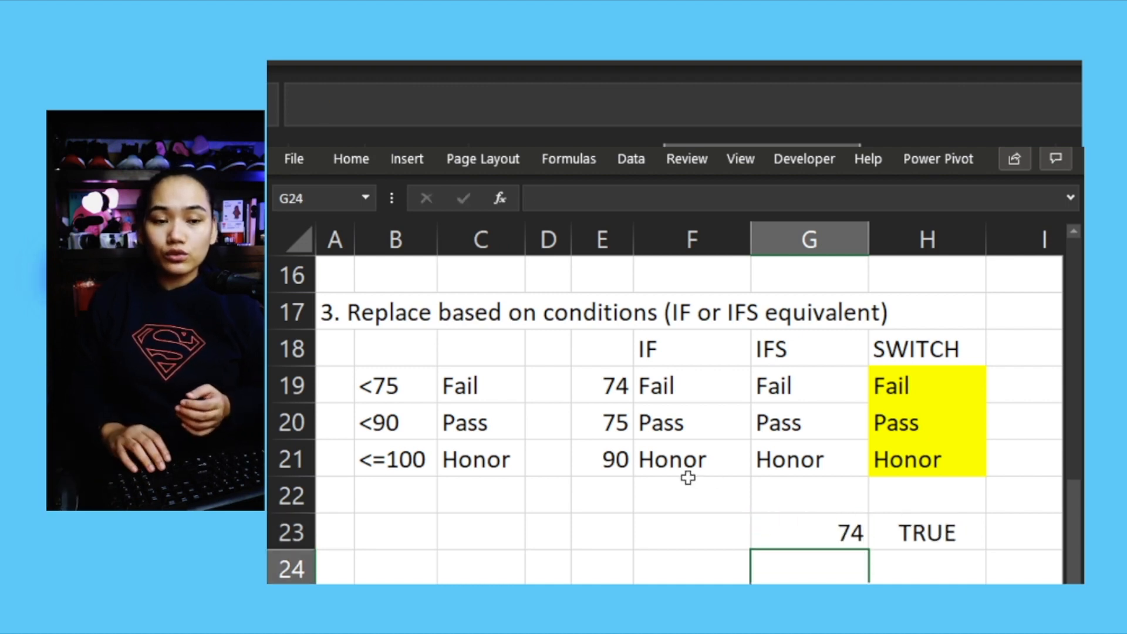
{"action": "key", "text": "ctrl+z"}
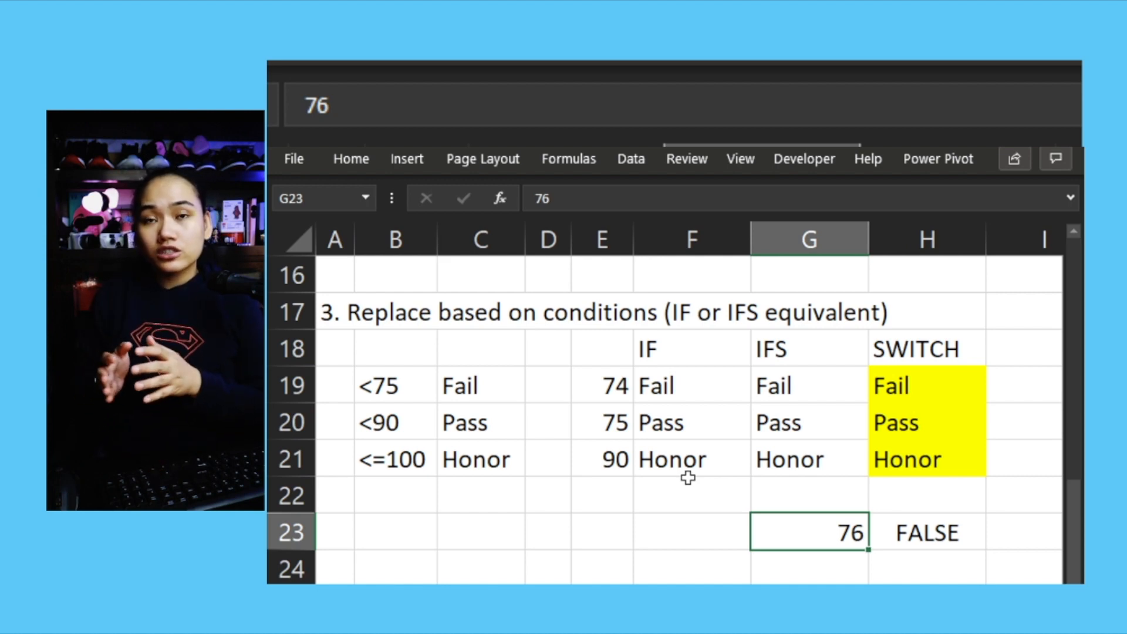
- Examine the nested IF formula in cell F19, including its second and third IF conditions and the "No Match" fallback
{"action": "double_click", "coordinate": [649, 386]}
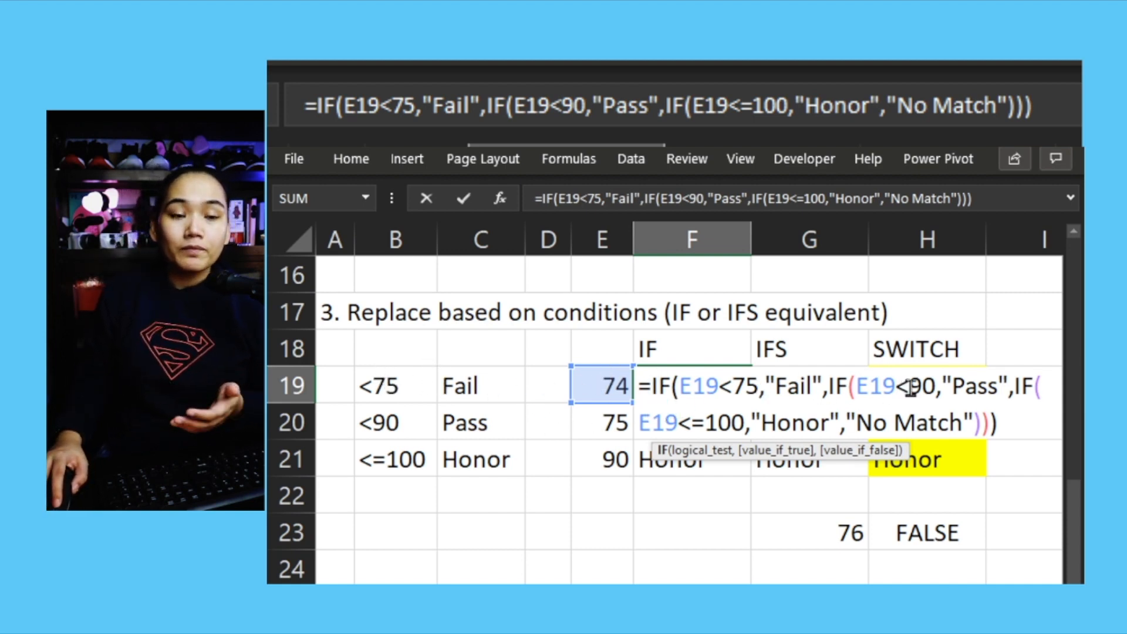
{"action": "left_click", "coordinate": [838, 397]}
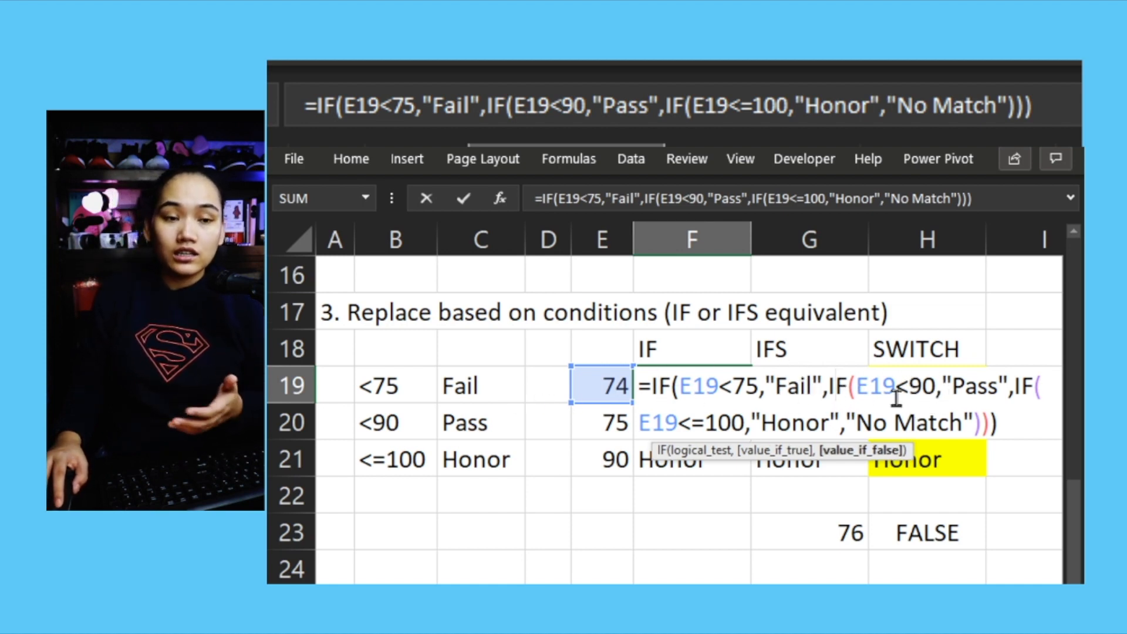
{"action": "left_click", "coordinate": [980, 387]}
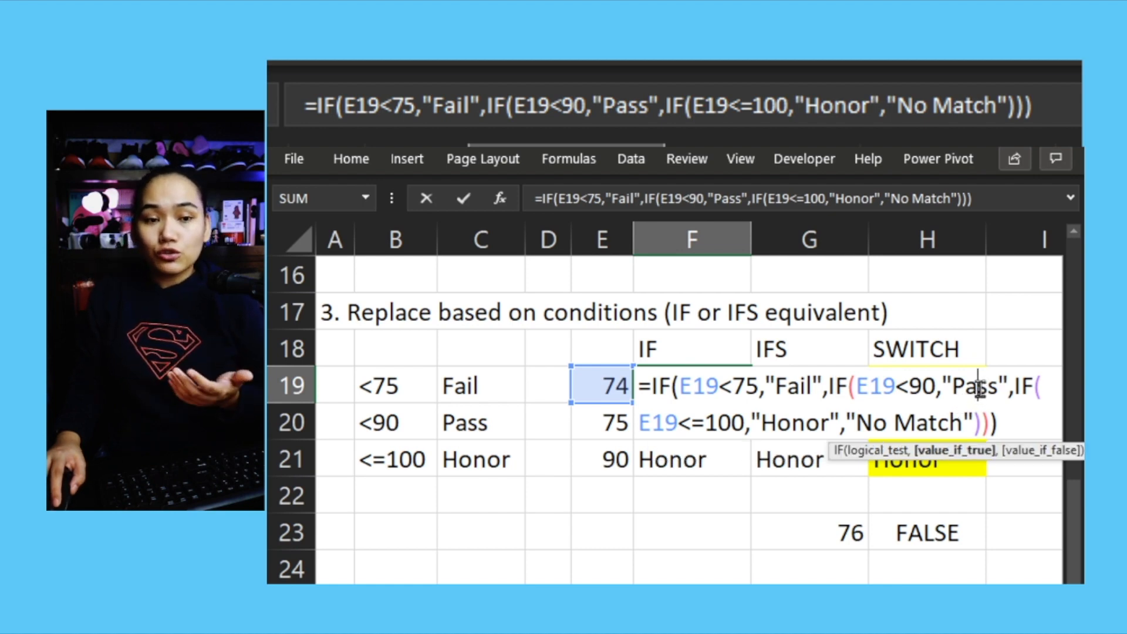
{"action": "left_click", "coordinate": [1016, 381]}
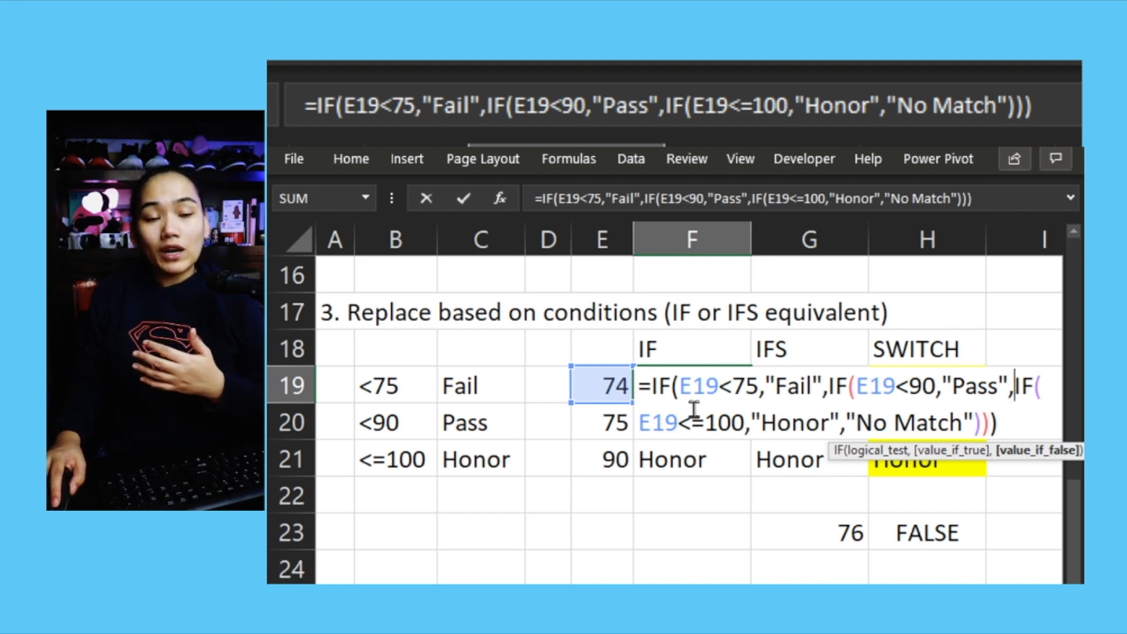
{"action": "left_click", "coordinate": [888, 424]}
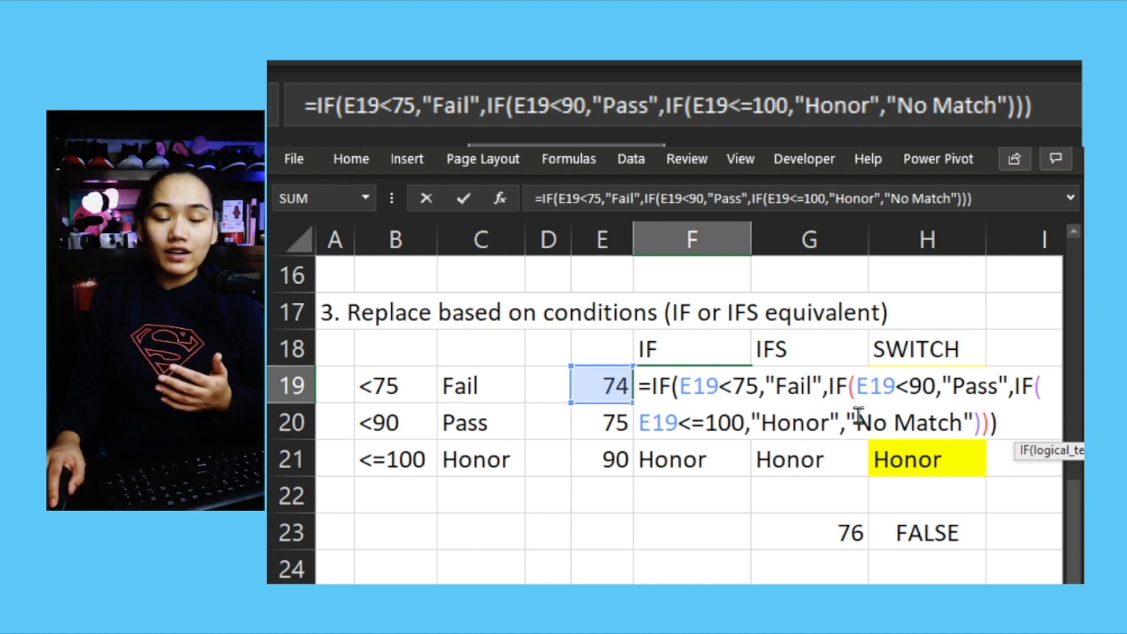
{"action": "key", "text": "Return"}
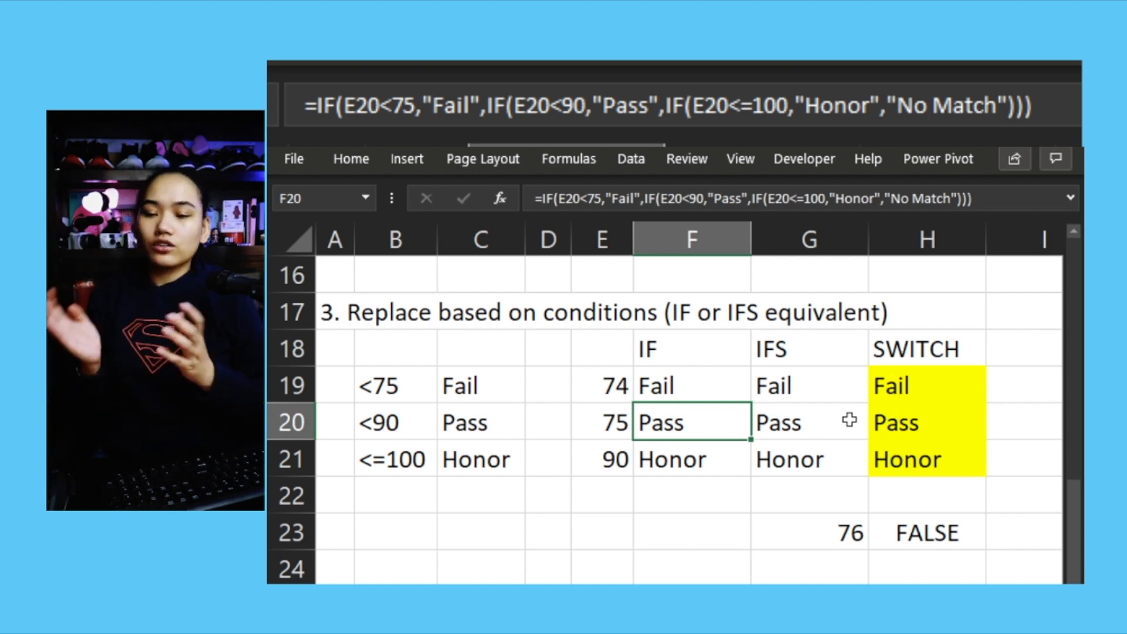
- Examine the IFERROR formula in cell G19 and highlight the IFS function nested inside it
{"action": "left_click", "coordinate": [801, 387]}
{"action": "double_click", "coordinate": [801, 386]}
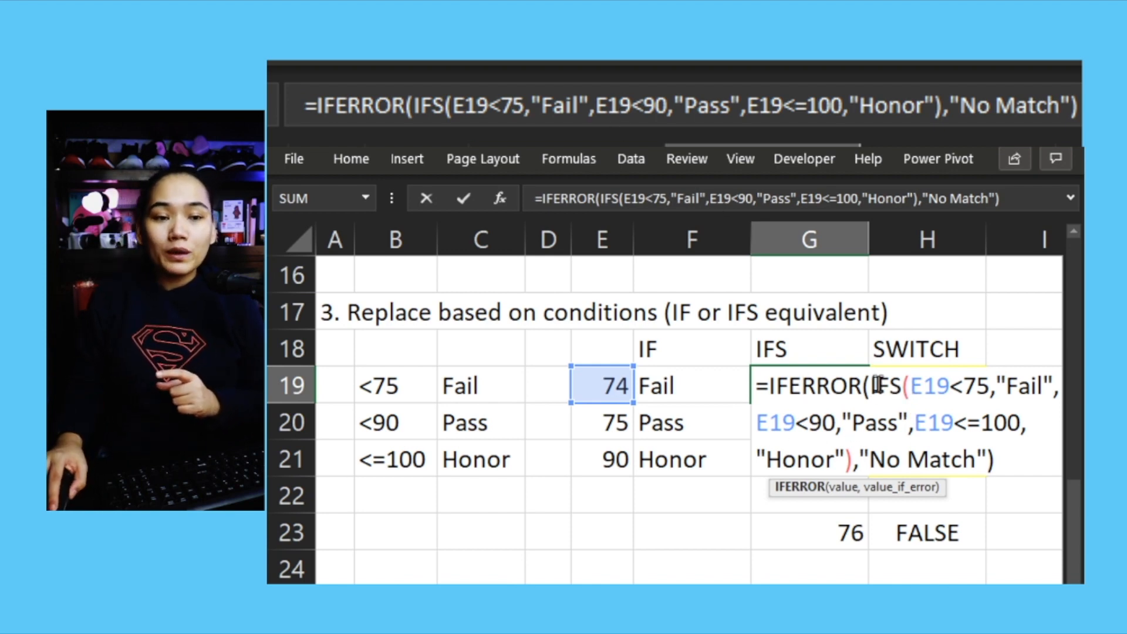
{"action": "left_click_drag", "start_coordinate": [871, 386], "coordinate": [846, 459]}
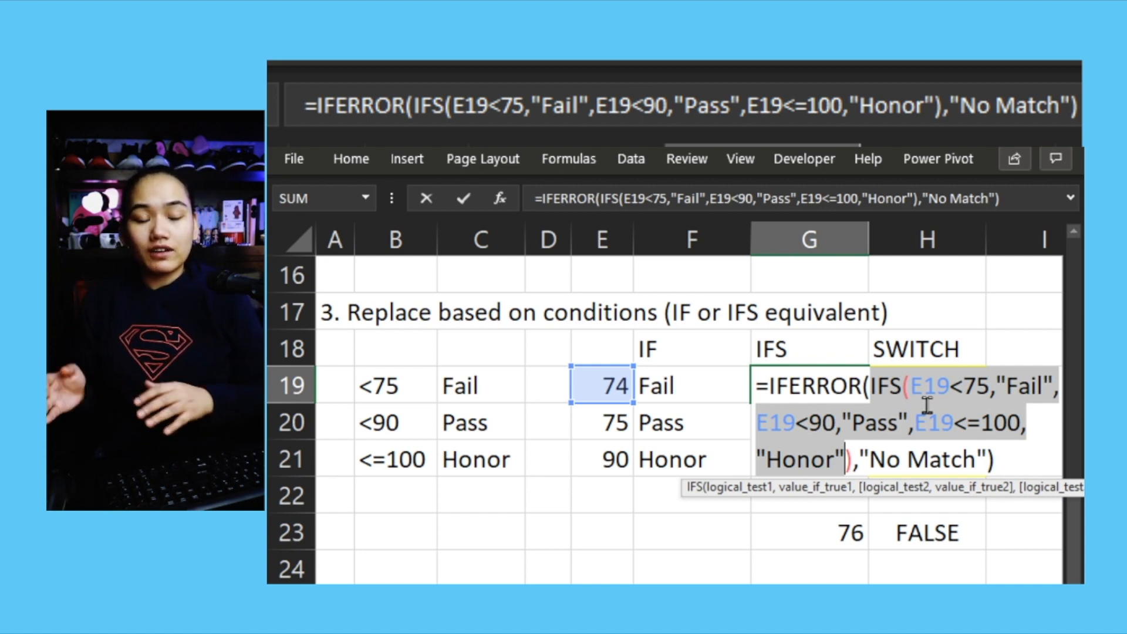
{"action": "key", "text": "ctrl+Return"}
- Try the text "A" in cell E19 against the condition formulas, inspect the IFERROR formula in G19, and undo the entry
{"action": "left_click", "coordinate": [603, 369]}
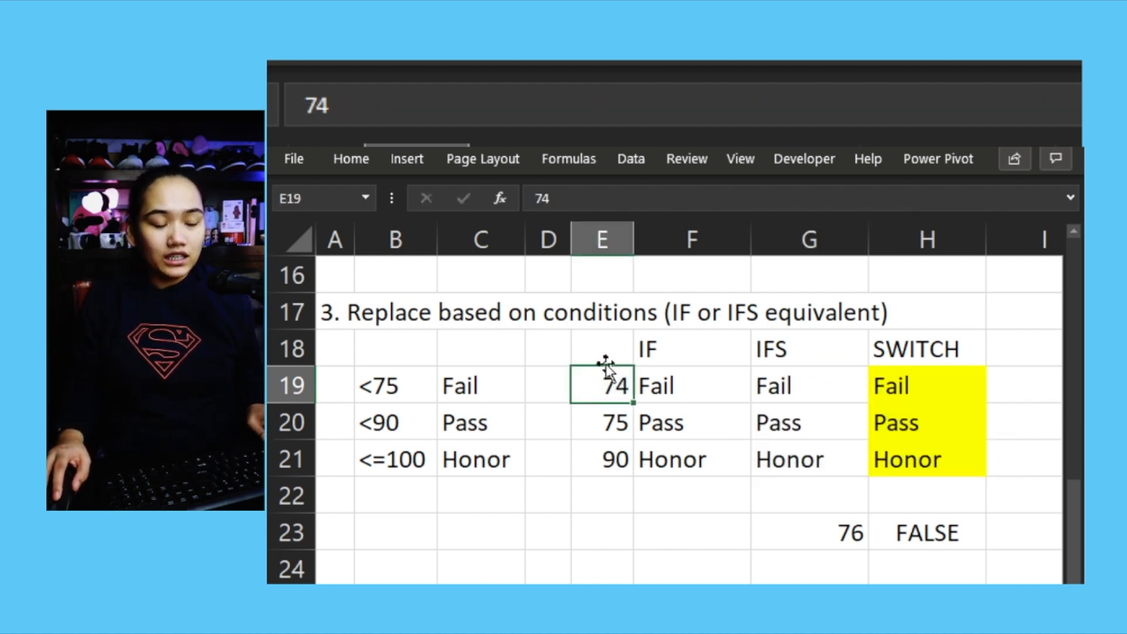
{"action": "type", "text": "A"}
{"action": "key", "text": "Return"}
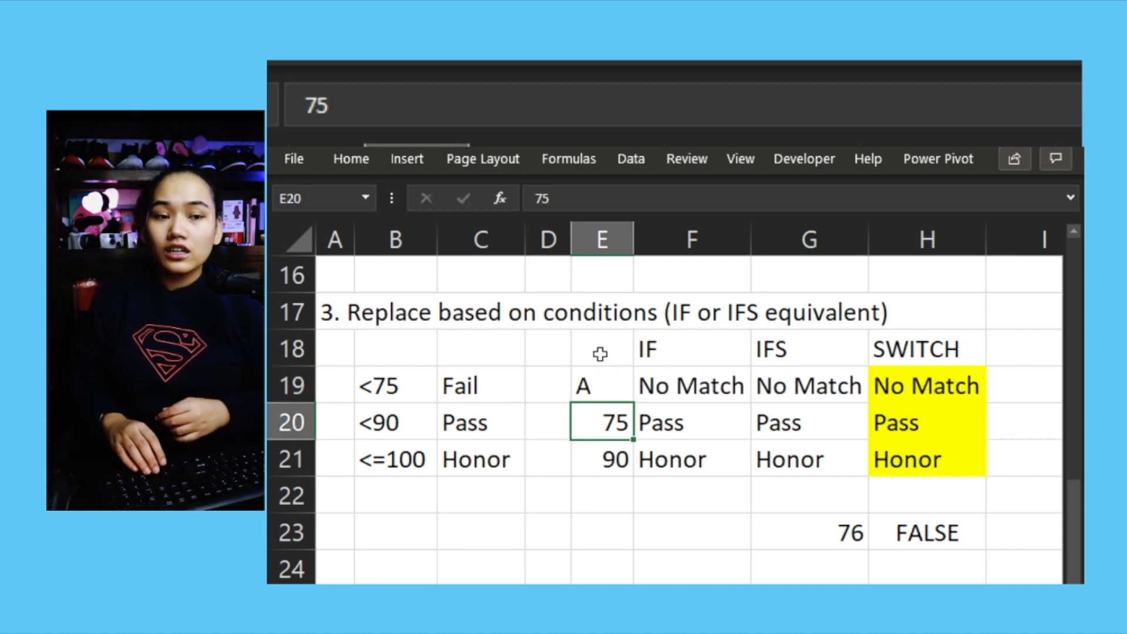
{"action": "key", "text": "Up"}
{"action": "key", "text": "Right"}
{"action": "key", "text": "Right"}
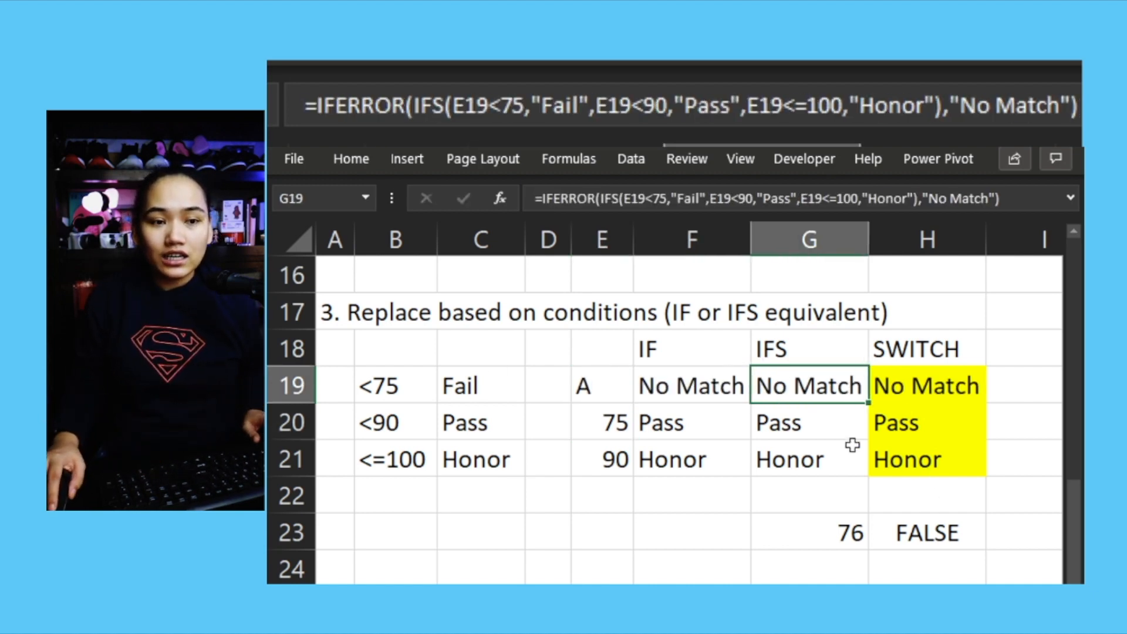
{"action": "double_click", "coordinate": [848, 387]}
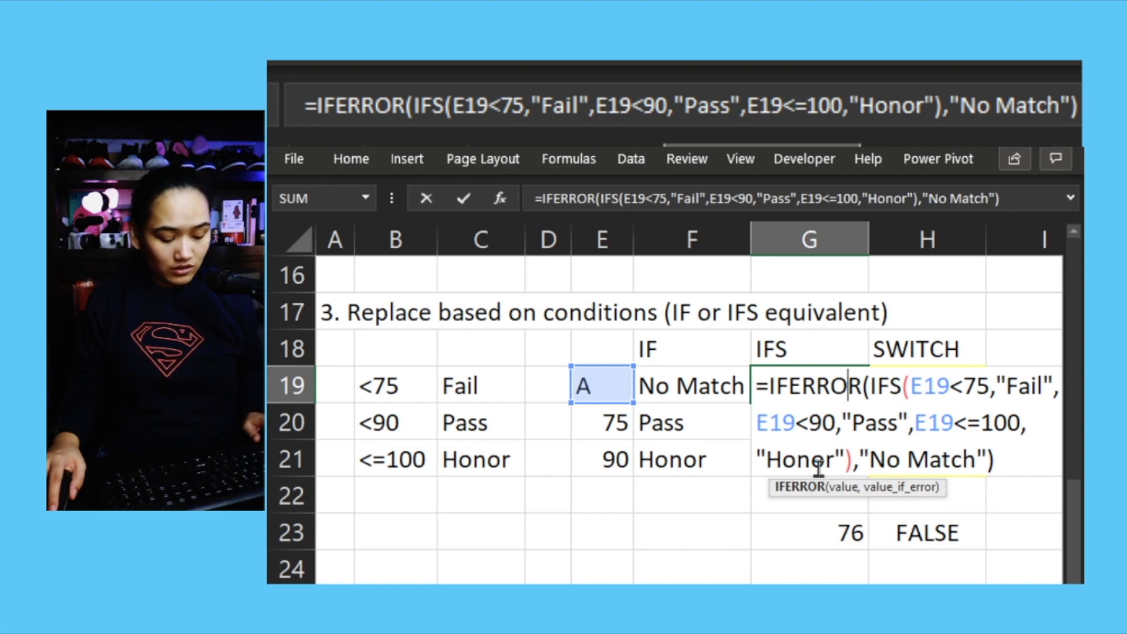
{"action": "key", "text": "Escape"}
{"action": "key", "text": "ctrl+z"}
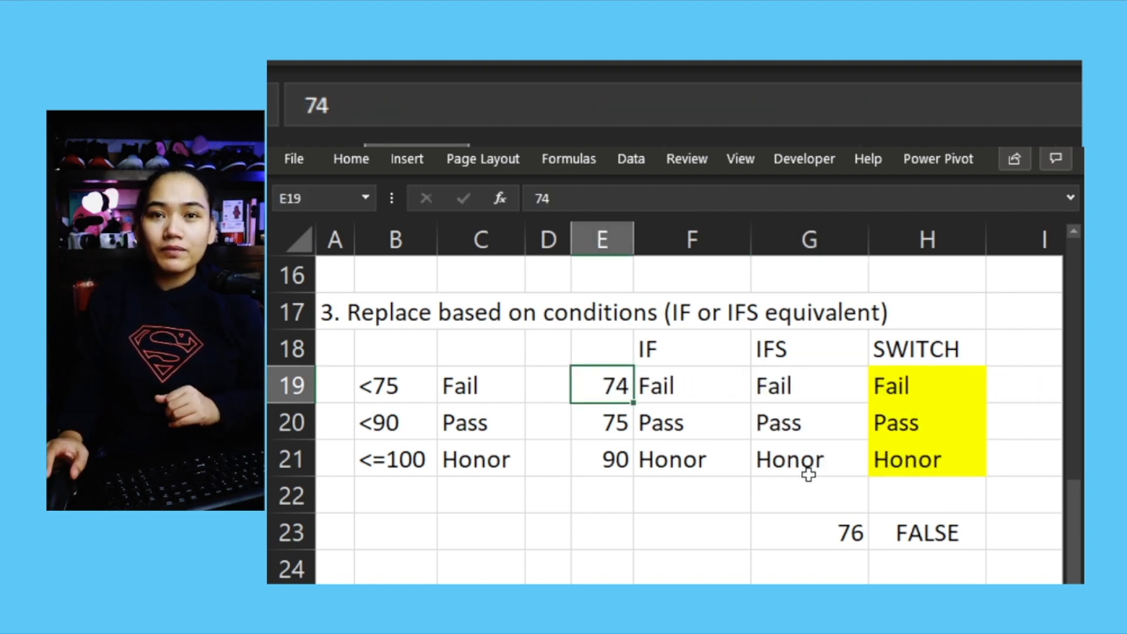
- Examine the SWITCH formula in cell H19 and highlight its TRUE expression argument
{"action": "double_click", "coordinate": [912, 391]}
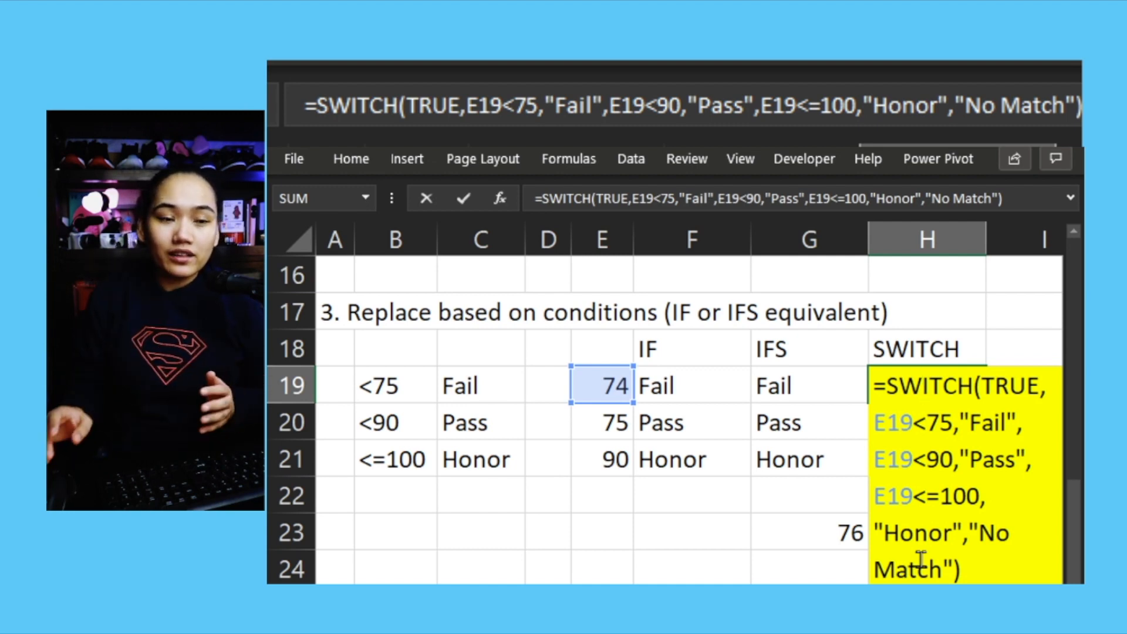
{"action": "double_click", "coordinate": [1005, 389]}
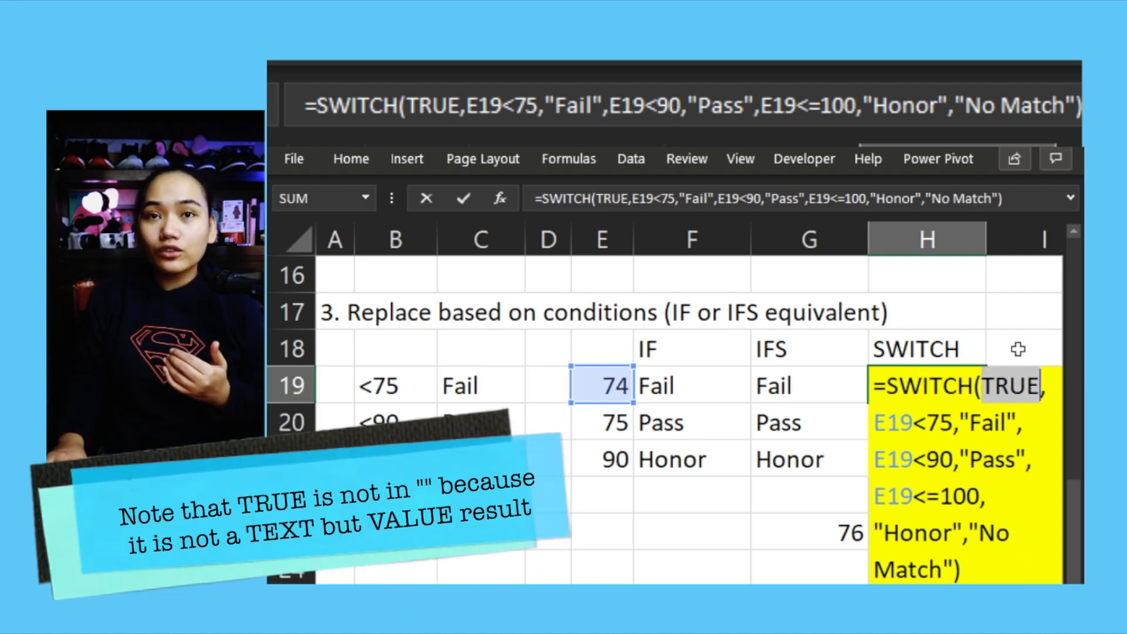
{"action": "key", "text": "Escape"}
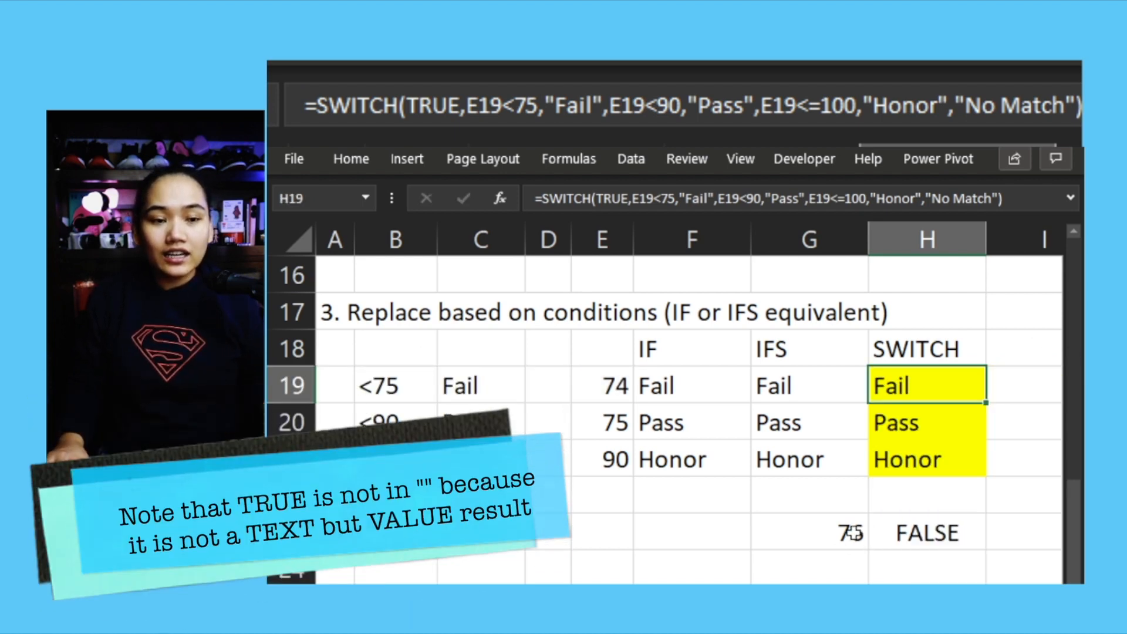
- Review the logical test in H23 and set the score in cell G23 to 74 to test it
{"action": "left_click", "coordinate": [822, 531]}
{"action": "double_click", "coordinate": [931, 533]}
{"action": "key", "text": "ctrl+Return"}
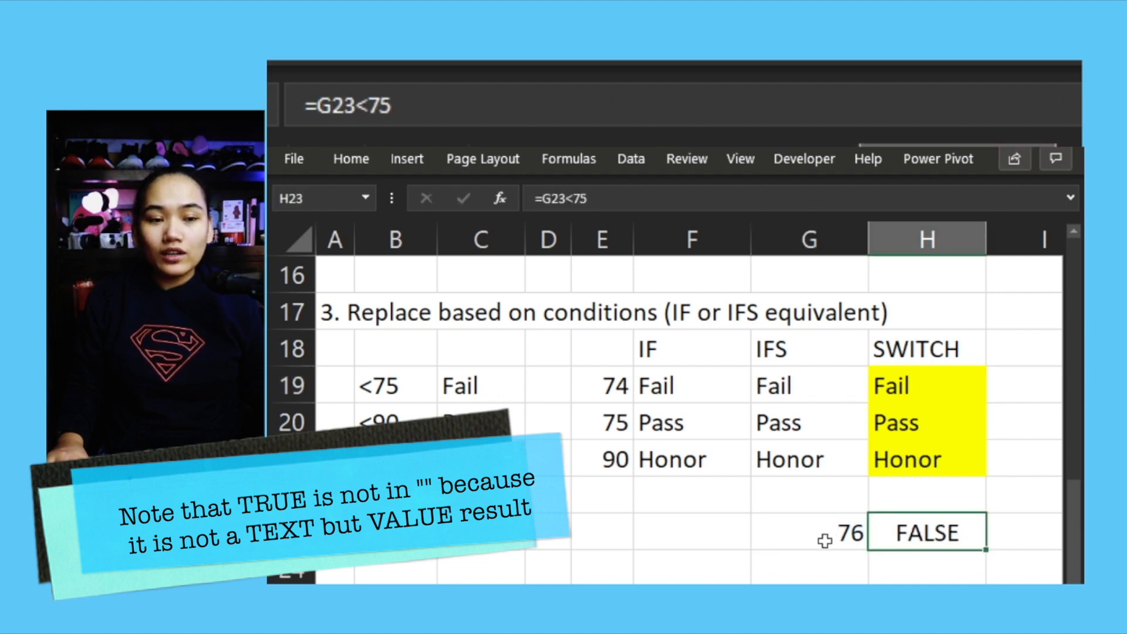
{"action": "left_click", "coordinate": [817, 539]}
{"action": "type", "text": "74"}
{"action": "key", "text": "Return"}
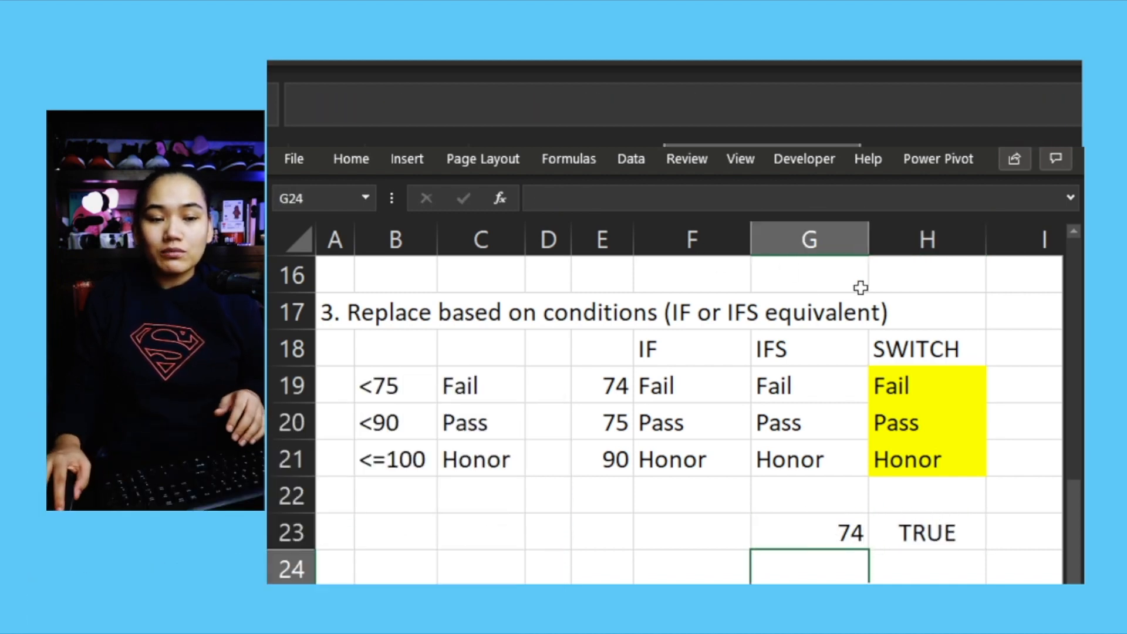
{"action": "left_click", "coordinate": [914, 549]}
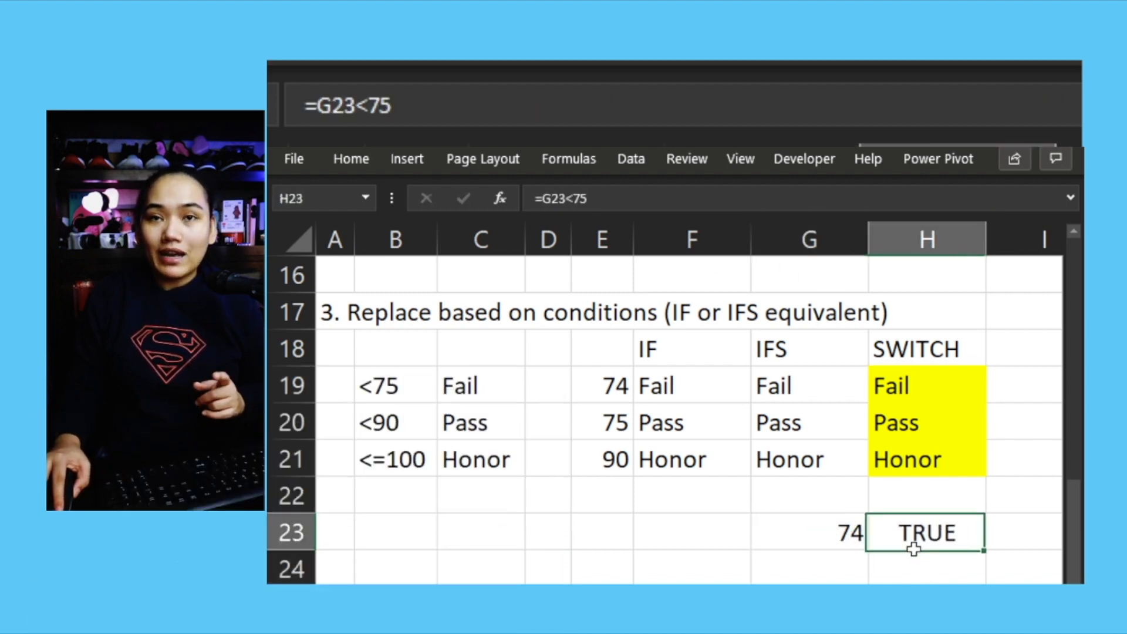
- Examine the condition and result pairs for "Fail", "Pass" and "Honor" and the "No Match" fallback in H19's SWITCH formula
{"action": "left_click", "coordinate": [900, 388]}
{"action": "double_click", "coordinate": [901, 389]}
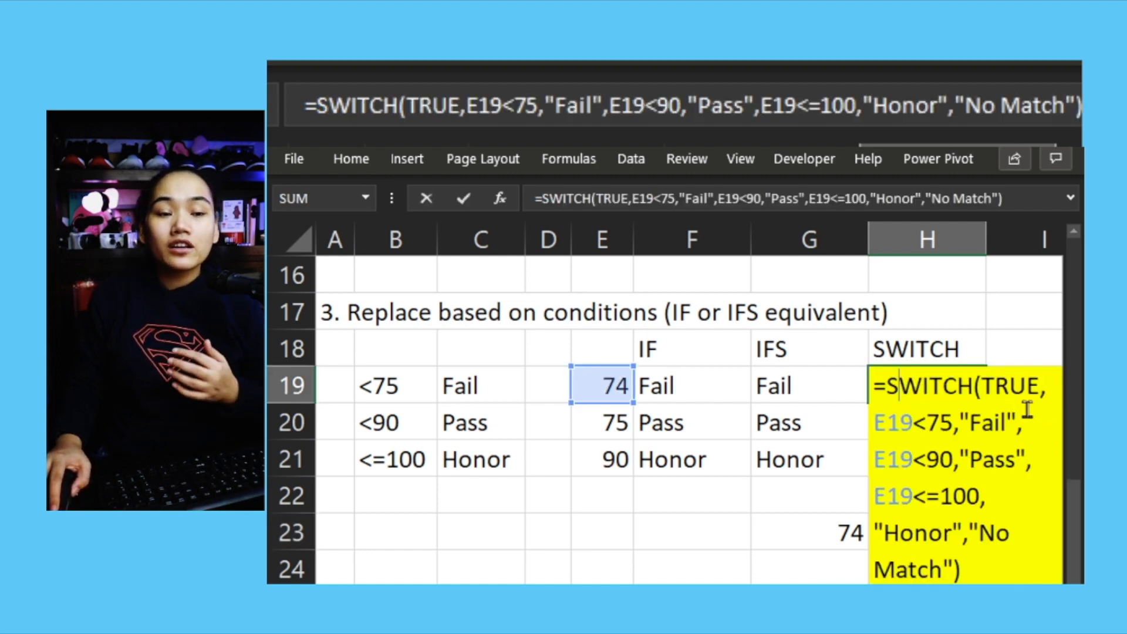
{"action": "left_click_drag", "start_coordinate": [876, 424], "coordinate": [1016, 423]}
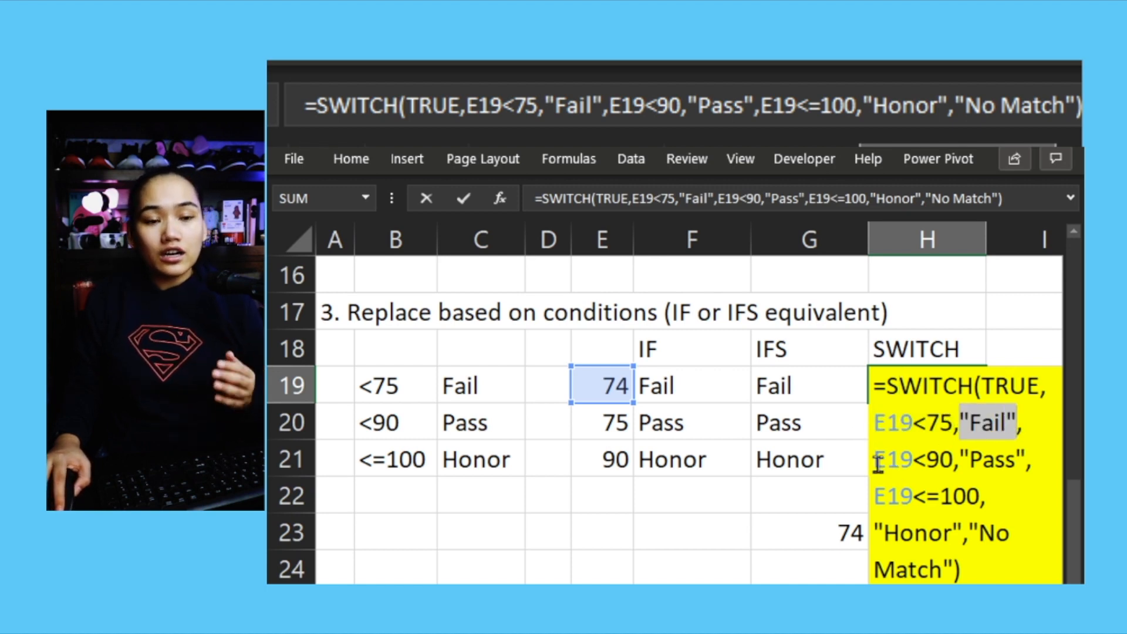
{"action": "left_click_drag", "start_coordinate": [876, 459], "coordinate": [912, 459]}
{"action": "left_click", "coordinate": [994, 460]}
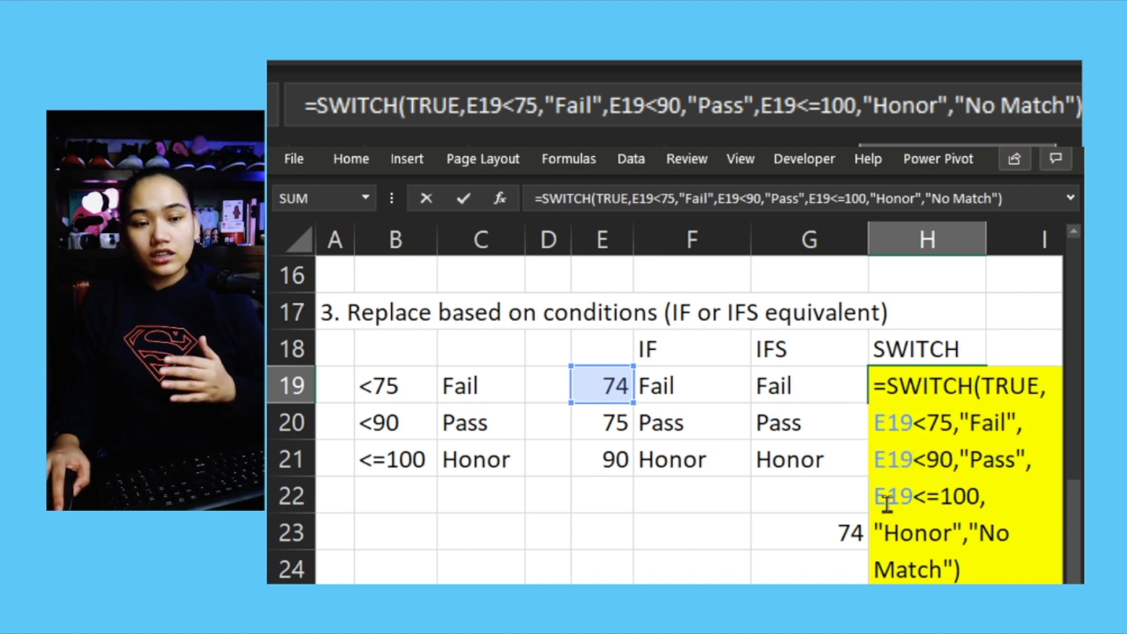
{"action": "left_click", "coordinate": [899, 533]}
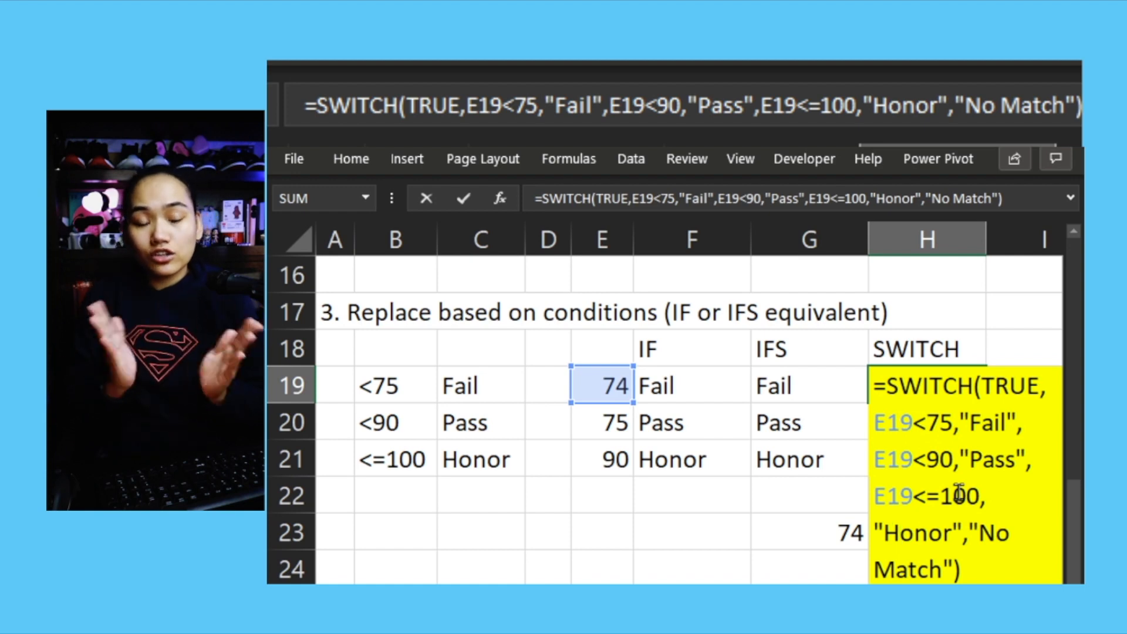
{"action": "left_click", "coordinate": [996, 534]}
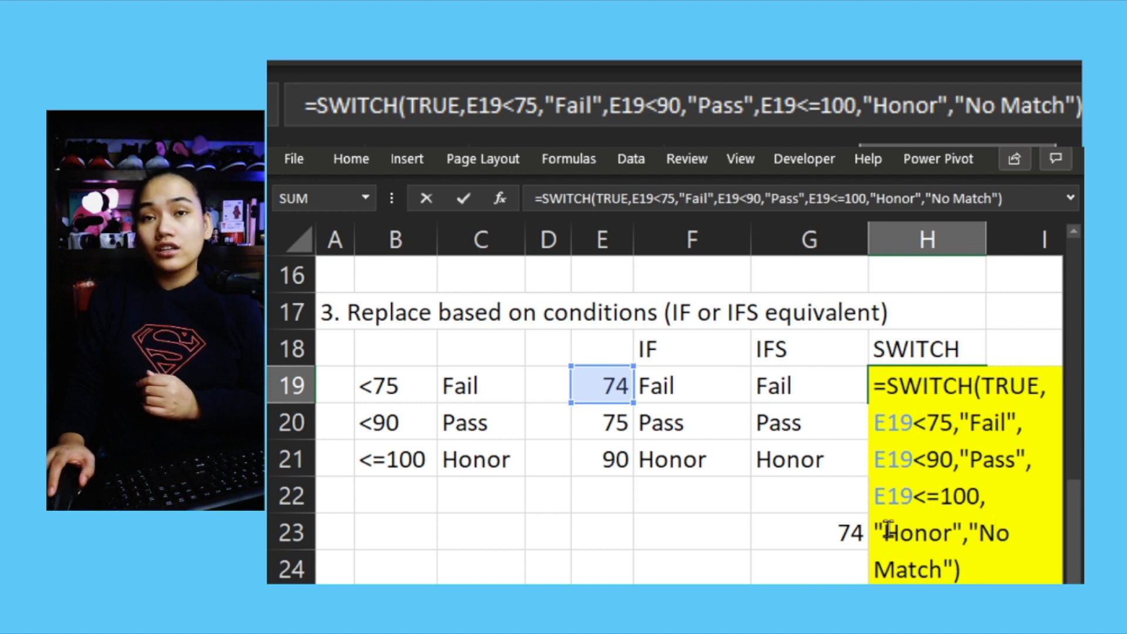
{"action": "key", "text": "Return"}
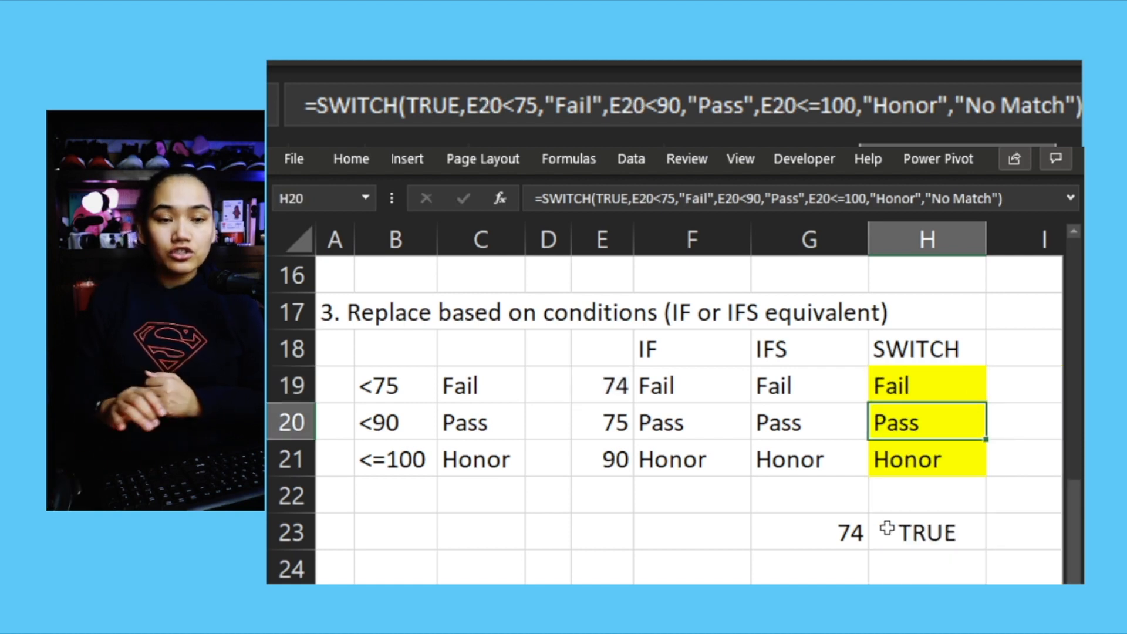
- Copy the SWITCH formula from cell H19 down through H21
{"action": "left_click", "coordinate": [968, 392]}
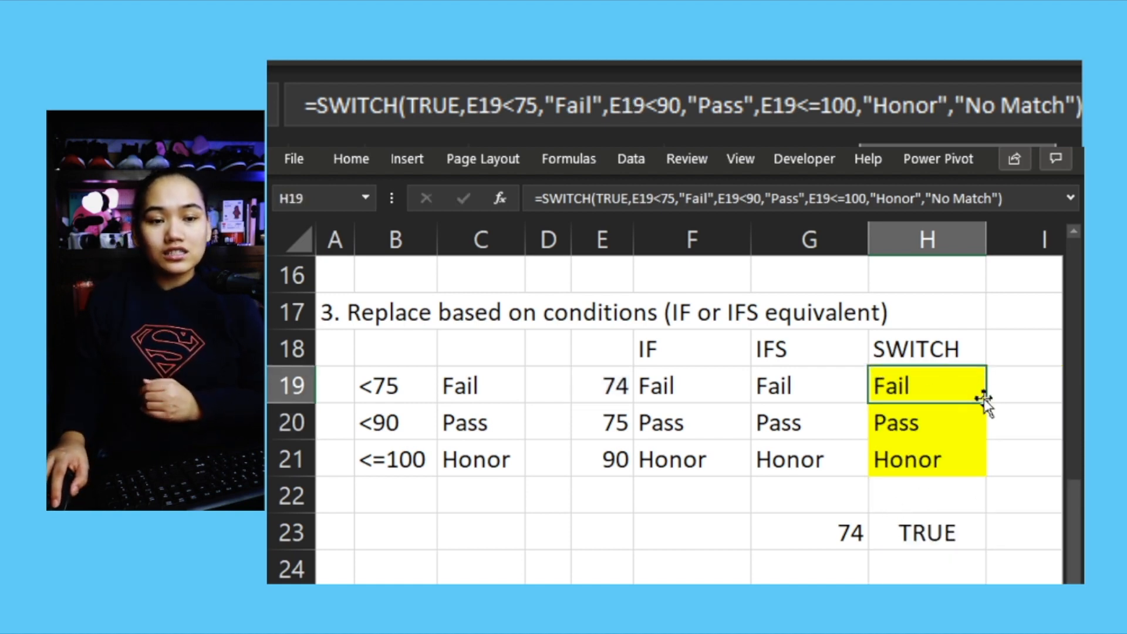
{"action": "key", "text": "ctrl+c"}
{"action": "key", "text": "shift+Down"}
{"action": "key", "text": "shift+Down"}
{"action": "key", "text": "ctrl+v"}
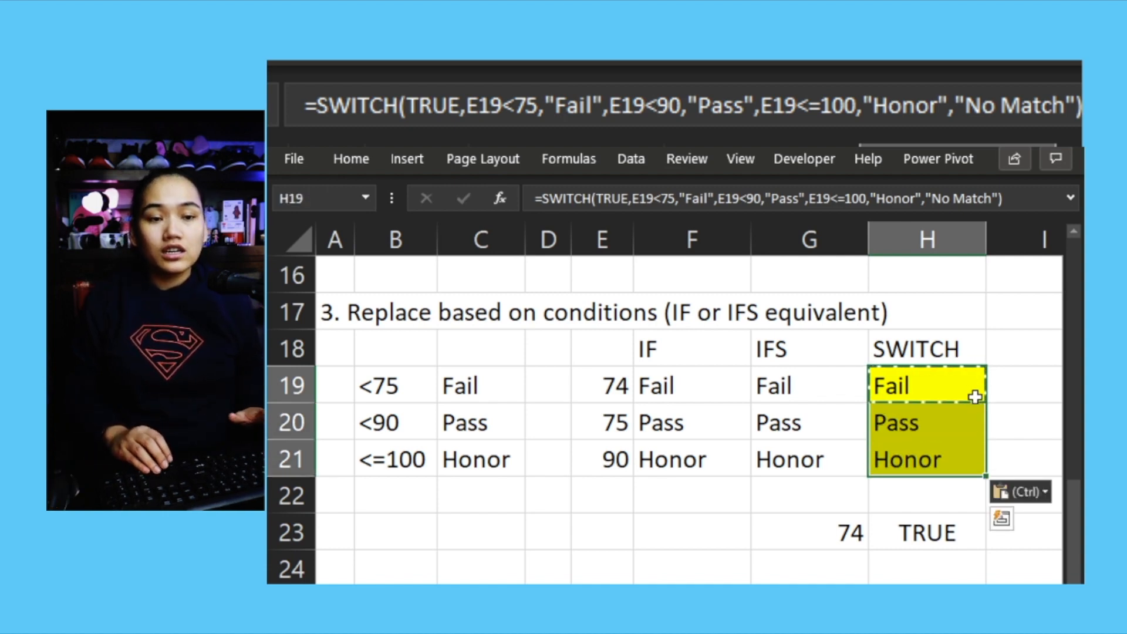
{"action": "key", "text": "Escape"}
- Enter the text "A" in cell E19 to test the IF, IFS and SWITCH formulas with a non-numeric value
{"action": "key", "text": "Left"}
{"action": "key", "text": "Left"}
{"action": "key", "text": "Left"}
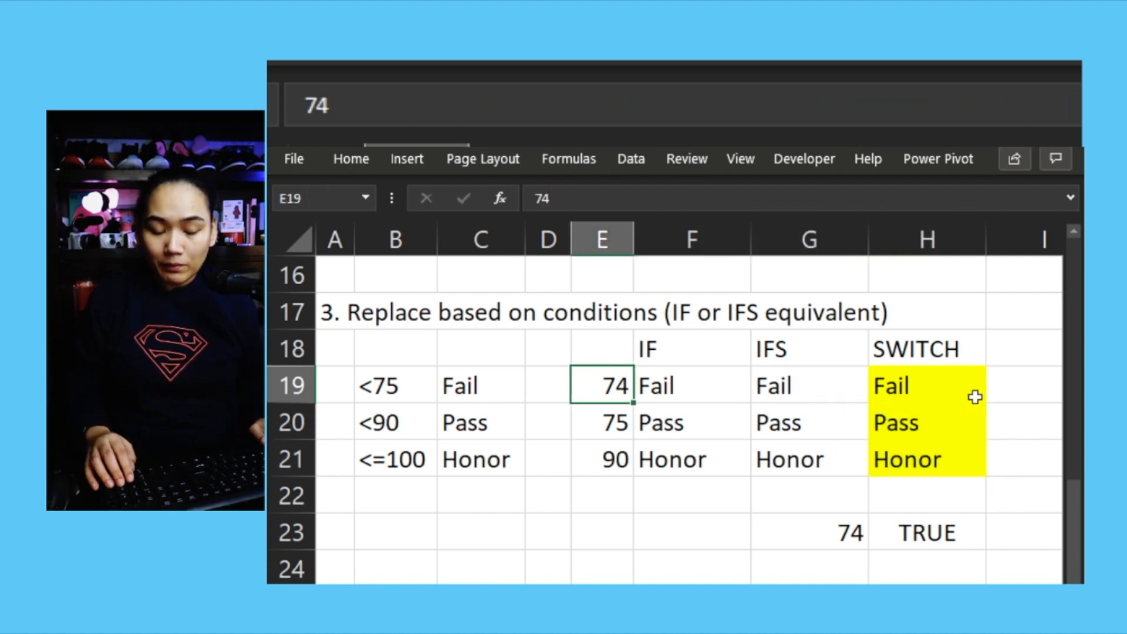
{"action": "type", "text": "A"}
{"action": "key", "text": "Return"}
{"action": "key", "text": "Right"}
{"action": "key", "text": "Left"}
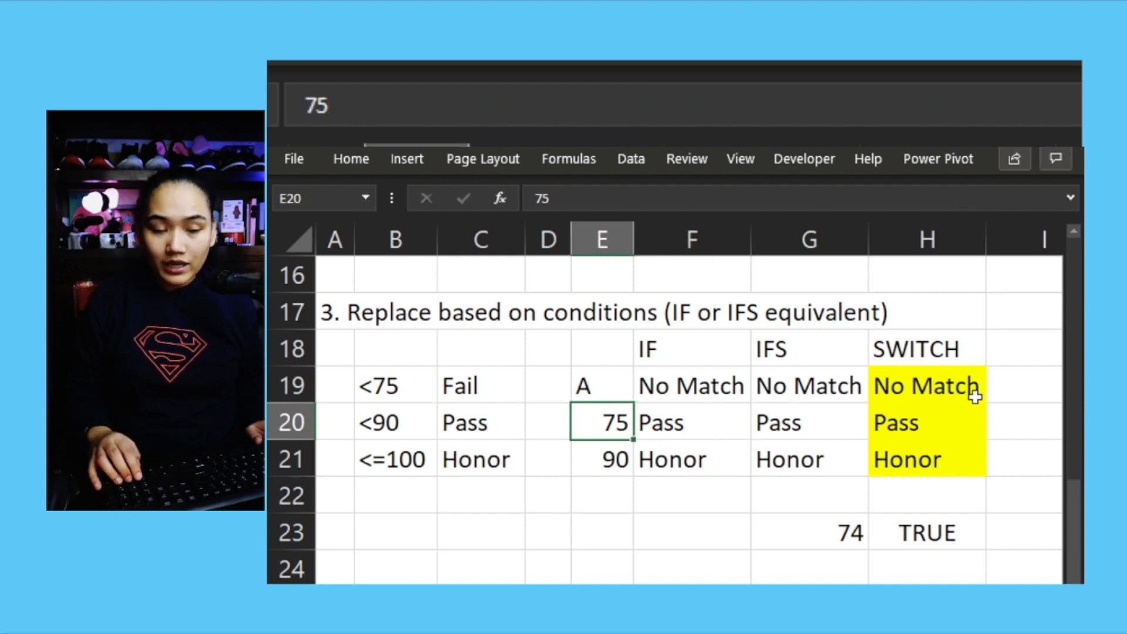
- Try the score 80 in cell E20 against the condition formulas
{"action": "type", "text": "80"}
{"action": "key", "text": "Return"}
{"action": "key", "text": "Up"}
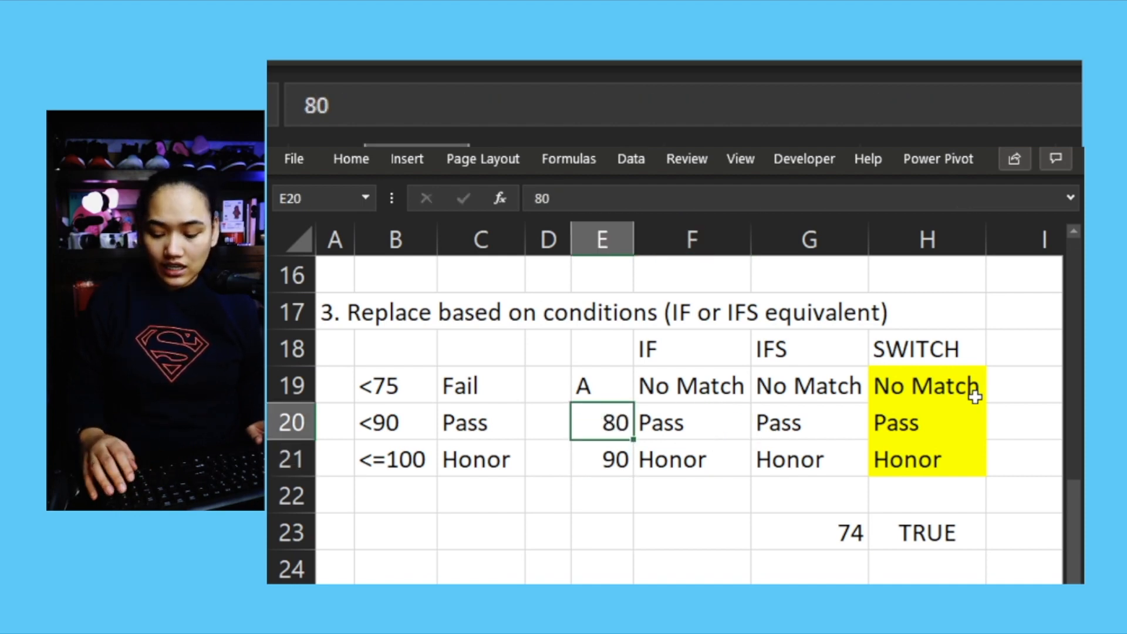
- Set the score in cell E20 to 95 and the score in cell E21 to 60
{"action": "type", "text": "95"}
{"action": "key", "text": "Return"}
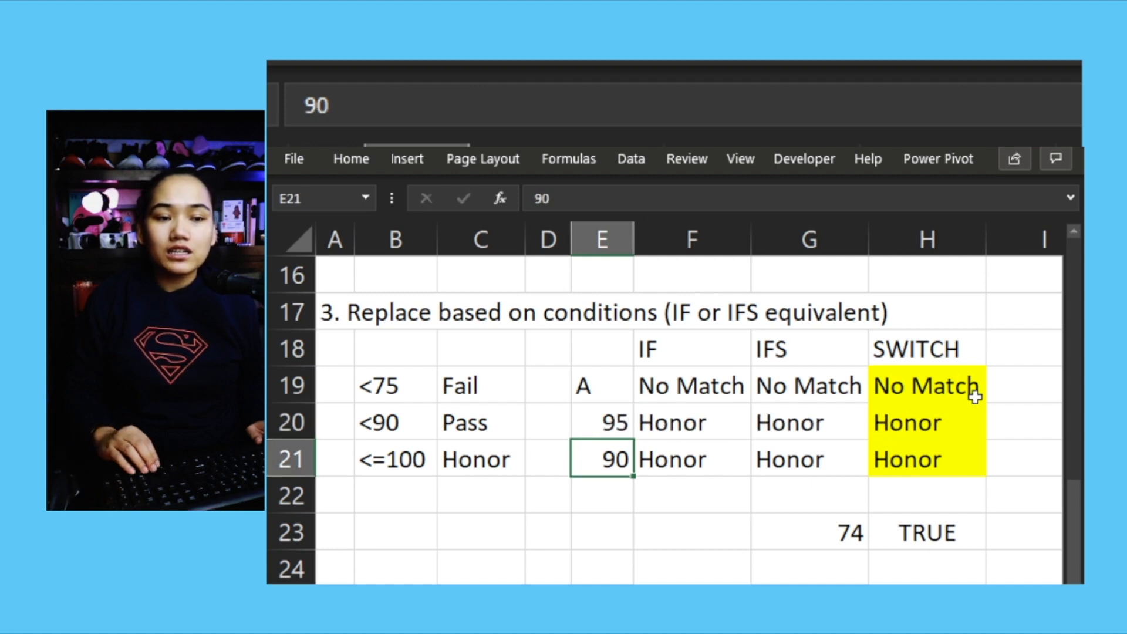
{"action": "type", "text": "60"}
{"action": "key", "text": "Return"}
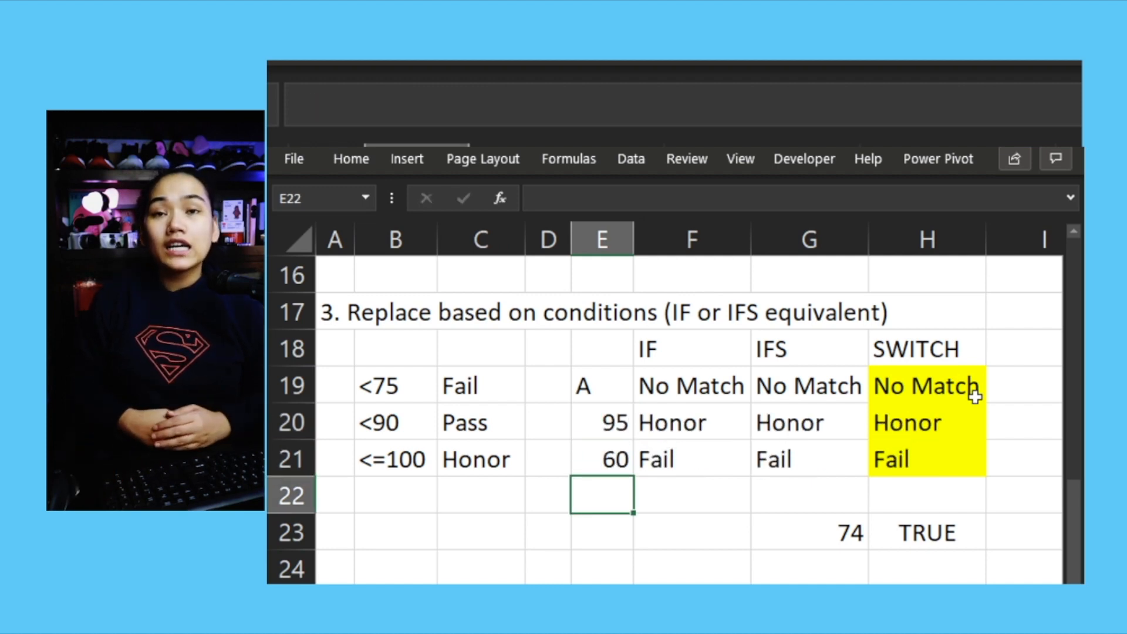